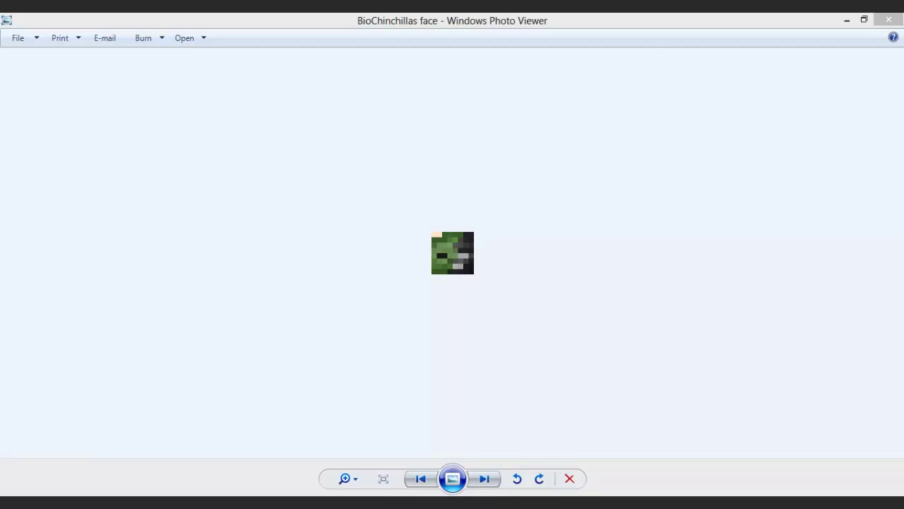
Browse the example faces, finished cartoon pictures and skype template, then minimize Photo Viewer.
{"action": "left_click", "coordinate": [484, 479]}
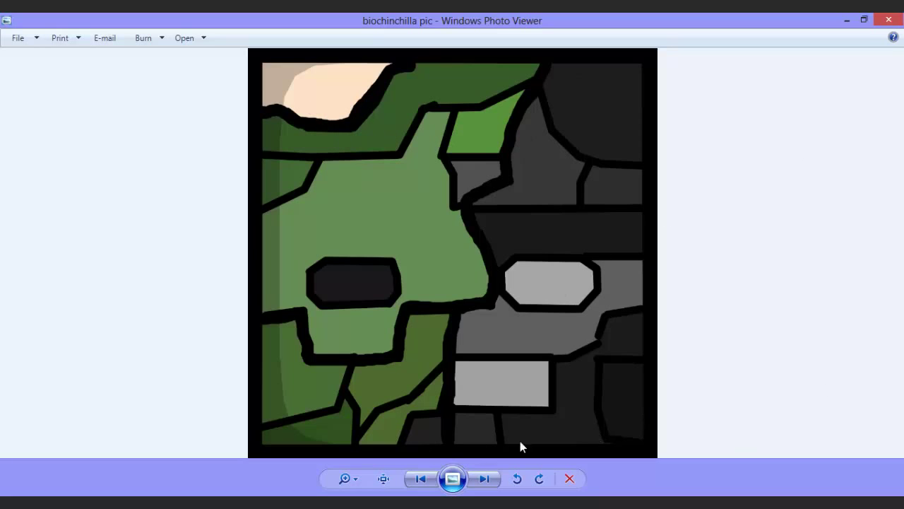
{"action": "left_click", "coordinate": [485, 479]}
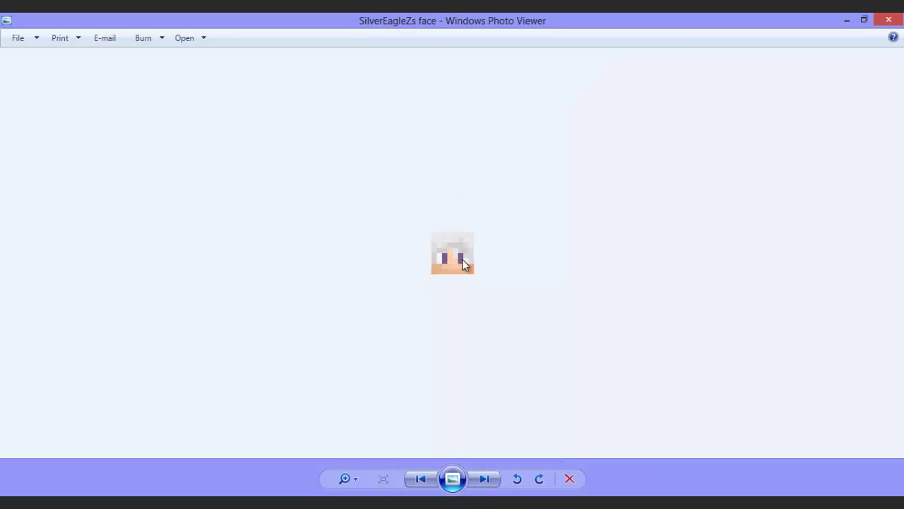
{"action": "left_click", "coordinate": [494, 480]}
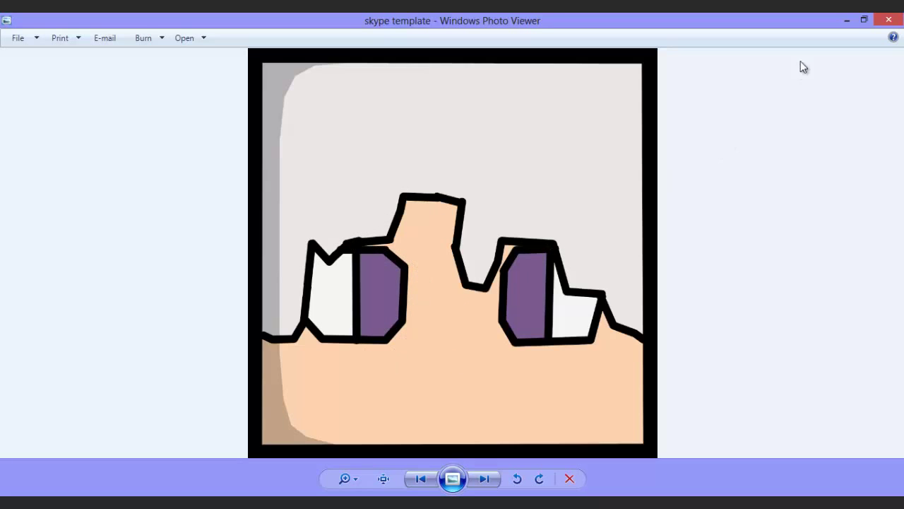
{"action": "left_click", "coordinate": [848, 22]}
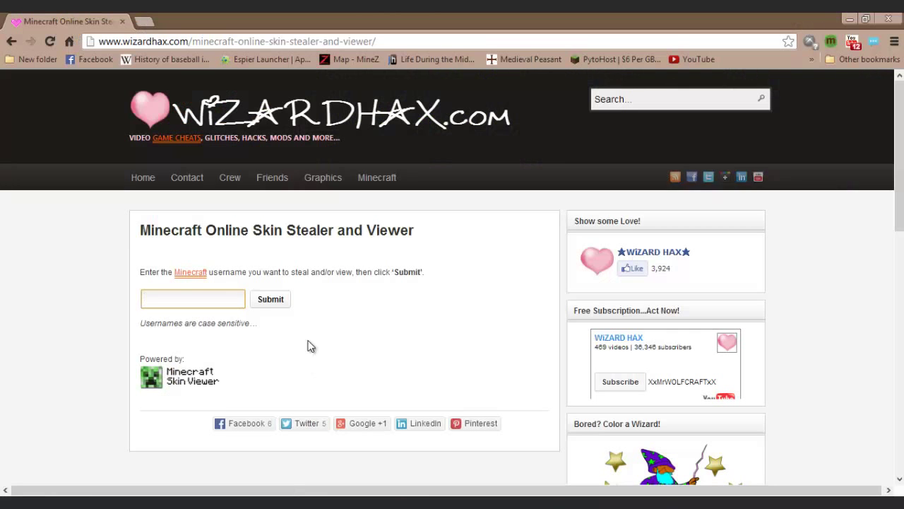
Look up the Minecraft username AntVenom on WizardHax's skin stealer.
{"action": "left_click", "coordinate": [215, 298]}
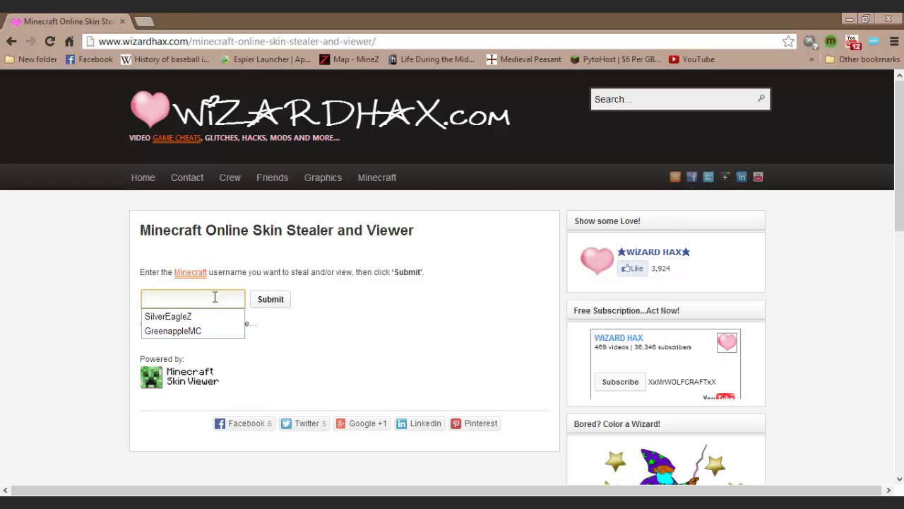
{"action": "type", "text": "AntVenom"}
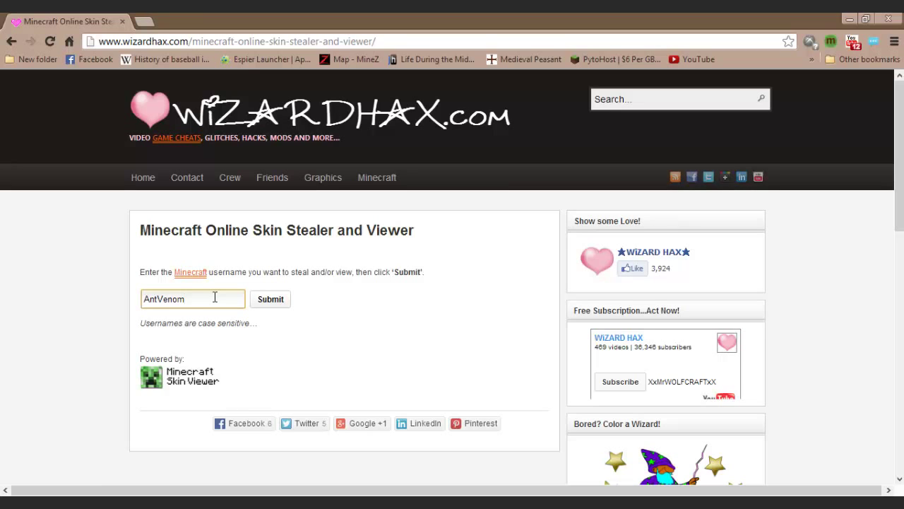
{"action": "key", "text": "Return"}
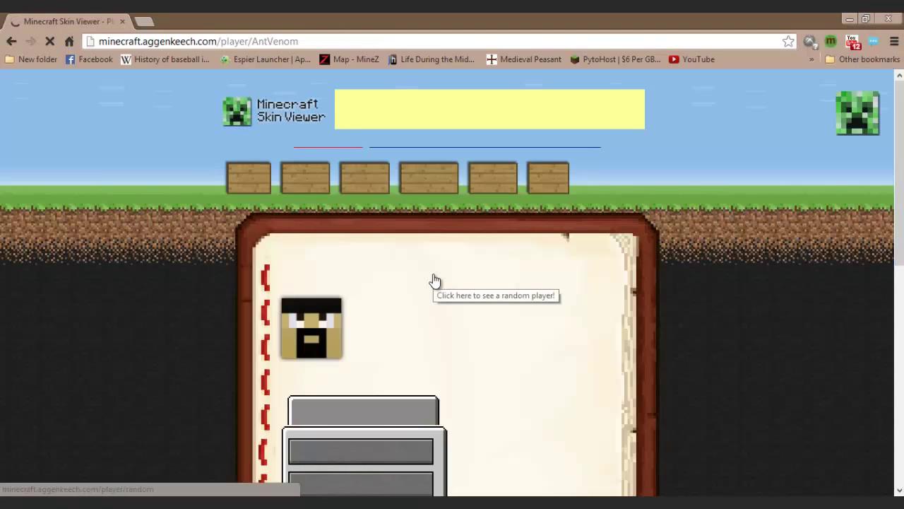
Close the popup ad and download AntVenom's face as AntVenoms face.png.
{"action": "scroll", "coordinate": [427, 282], "scroll_direction": "down", "scroll_amount": 2}
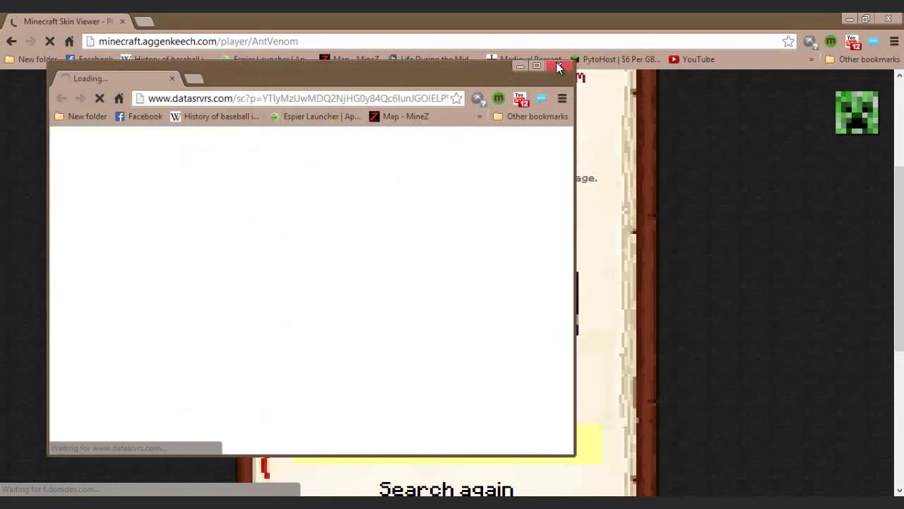
{"action": "left_click", "coordinate": [558, 67]}
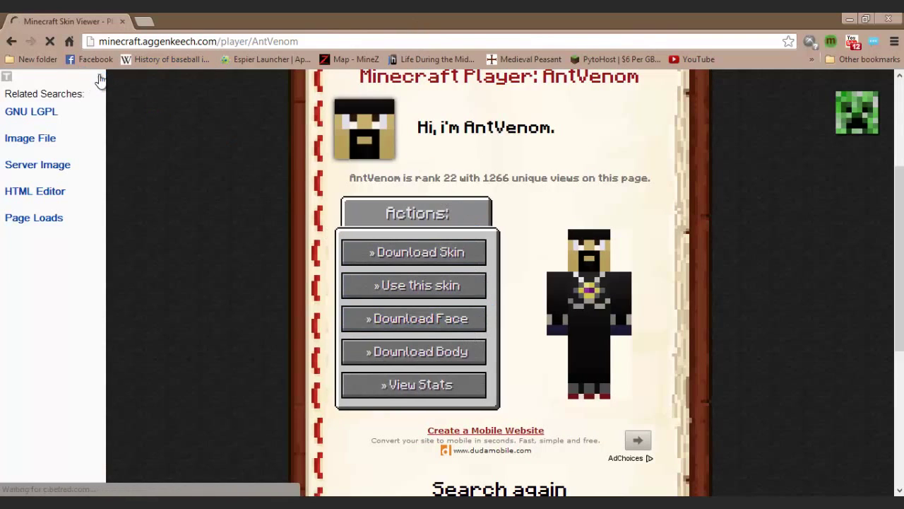
{"action": "left_click", "coordinate": [359, 329]}
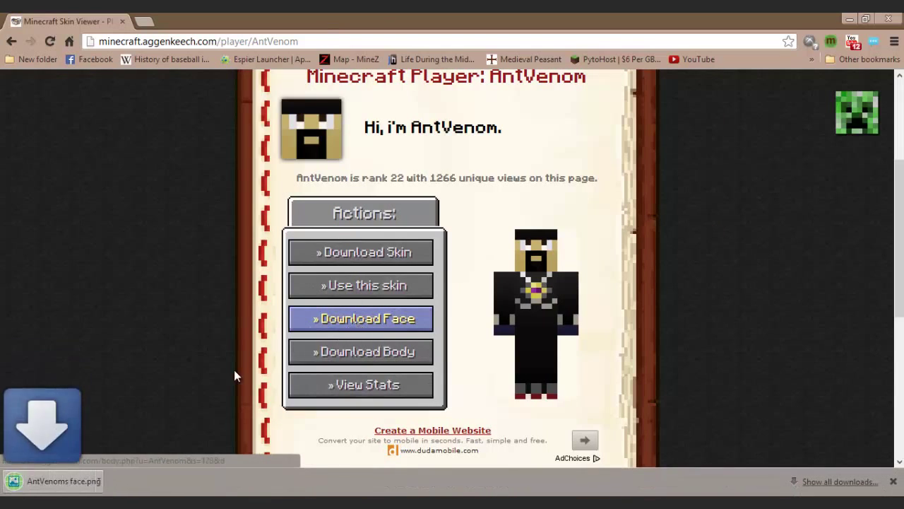
{"action": "left_click", "coordinate": [136, 484]}
Move the downloaded AntVenoms face file from Downloads onto the desktop.
{"action": "left_click", "coordinate": [181, 424]}
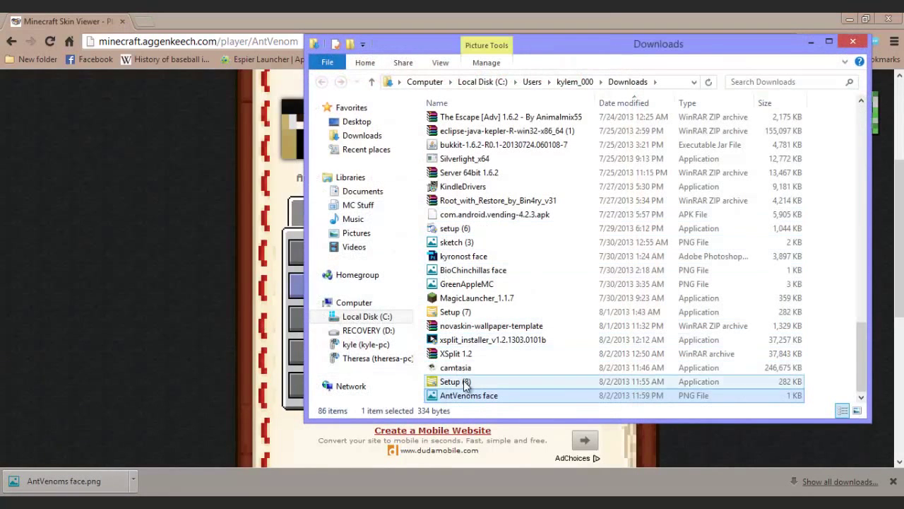
{"action": "left_click_drag", "start_coordinate": [441, 394], "coordinate": [385, 124]}
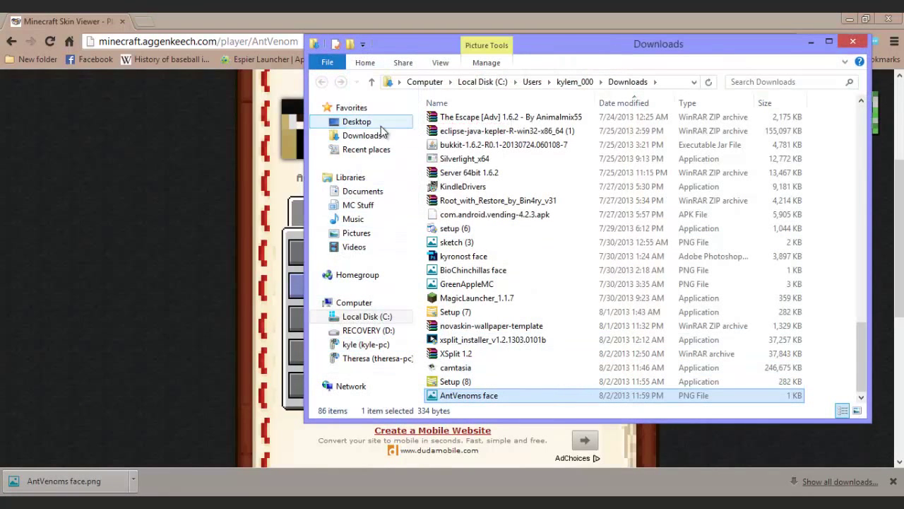
{"action": "left_click", "coordinate": [811, 41]}
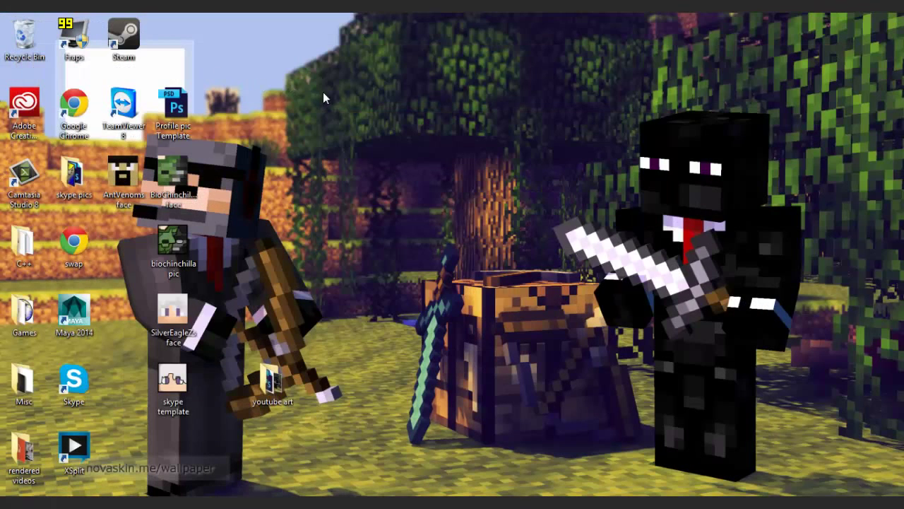
Open Profile pic Template.psd from the desktop in Photoshop.
{"action": "left_click_drag", "start_coordinate": [181, 114], "coordinate": [319, 150]}
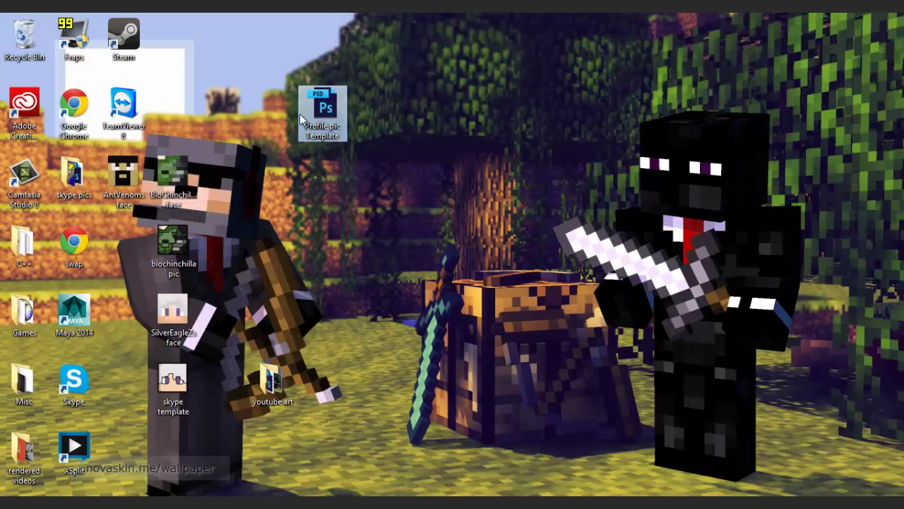
{"action": "left_click_drag", "start_coordinate": [322, 111], "coordinate": [168, 114]}
{"action": "double_click", "coordinate": [169, 113]}
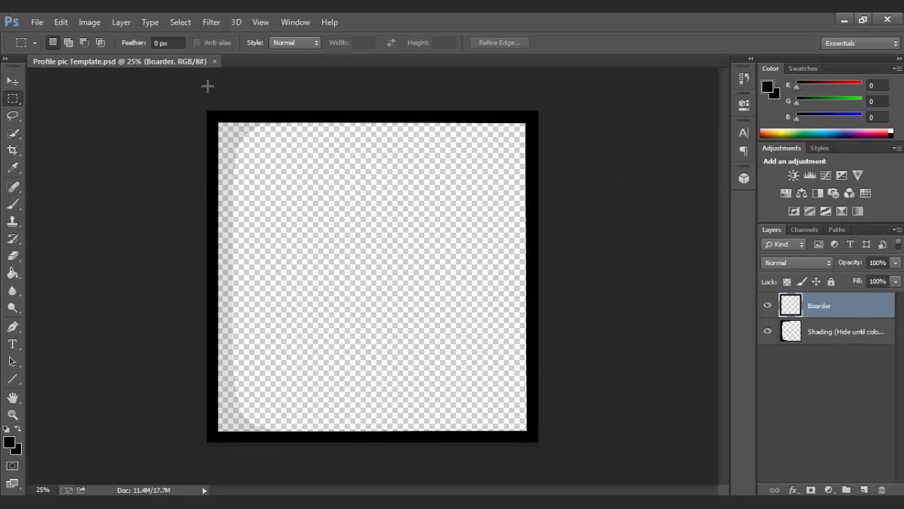
Open AntVenoms face.png in Photoshop via File > Open.
{"action": "left_click", "coordinate": [36, 22]}
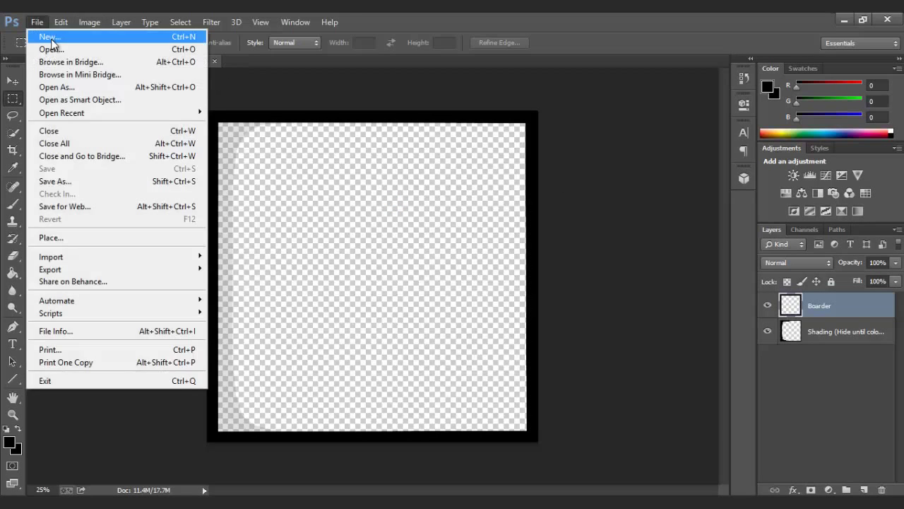
{"action": "left_click", "coordinate": [55, 50]}
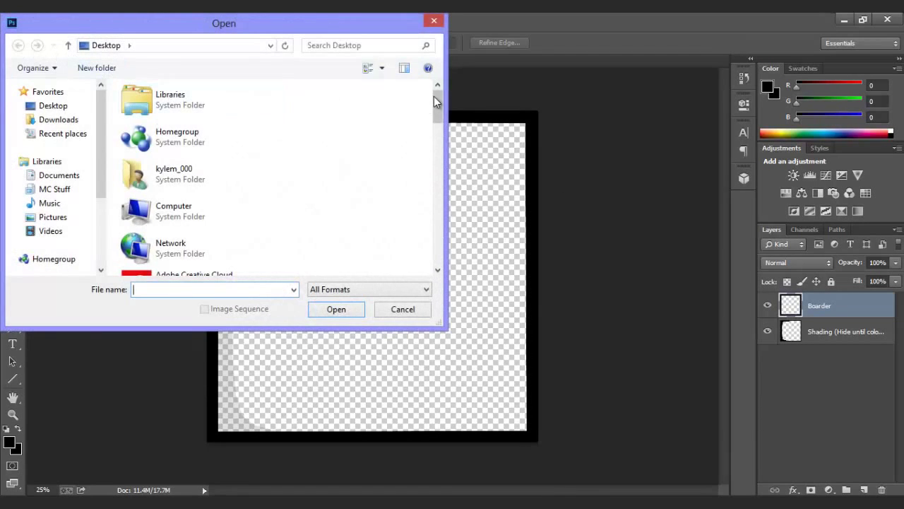
{"action": "left_click_drag", "start_coordinate": [438, 107], "coordinate": [415, 204]}
{"action": "double_click", "coordinate": [151, 196]}
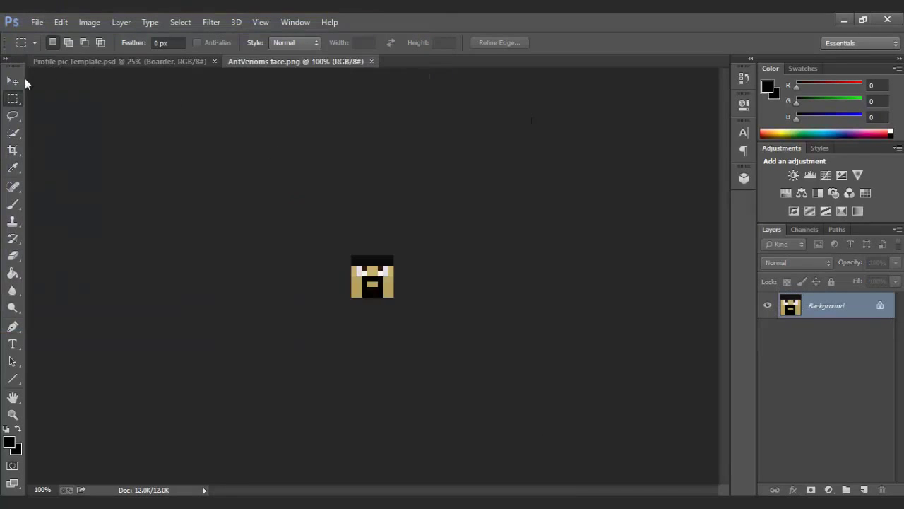
Try moving the face with the Move tool and dismiss the locked-layer error.
{"action": "left_click", "coordinate": [12, 82]}
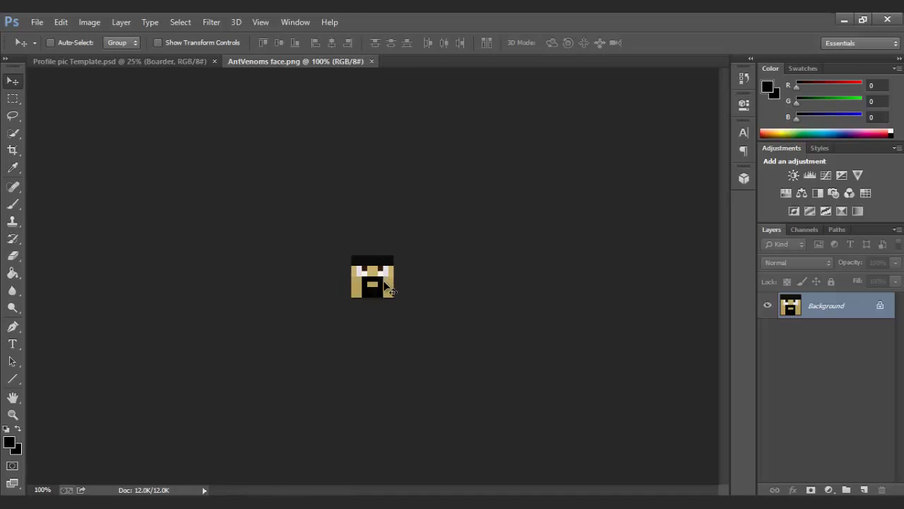
{"action": "left_click_drag", "start_coordinate": [387, 284], "coordinate": [357, 263]}
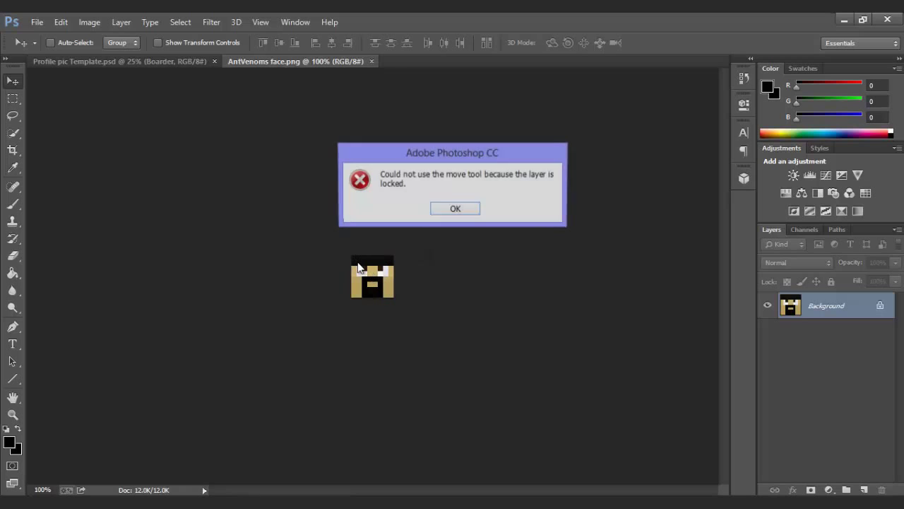
{"action": "left_click", "coordinate": [453, 210]}
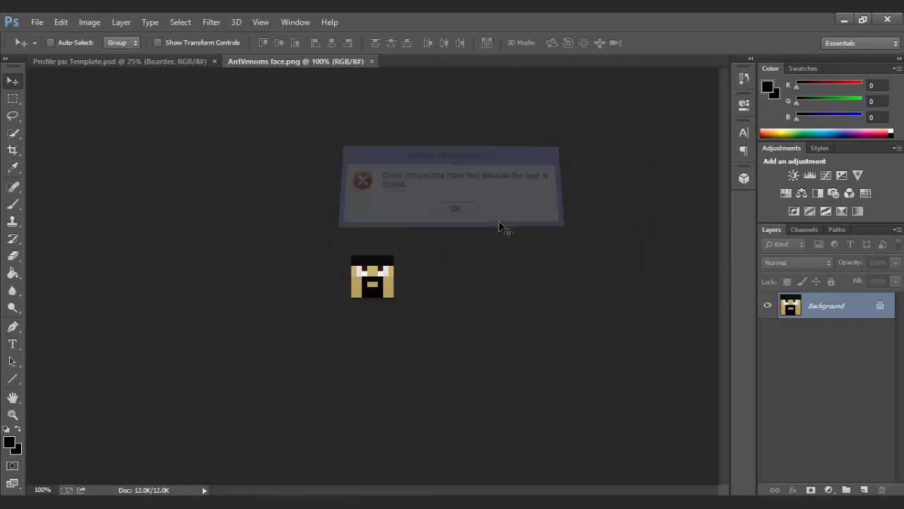
Duplicate the face's Background layer and drag the copy into Profile pic Template near centre.
{"action": "right_click", "coordinate": [827, 312]}
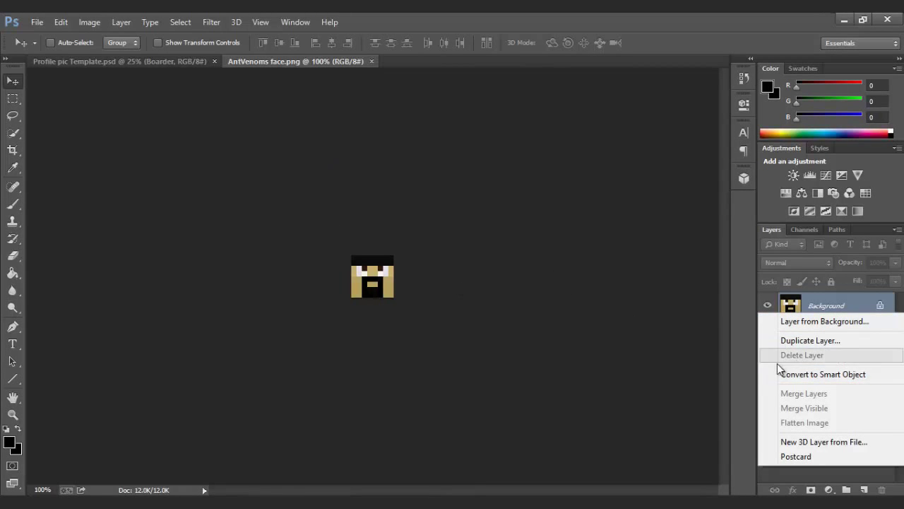
{"action": "left_click", "coordinate": [798, 341]}
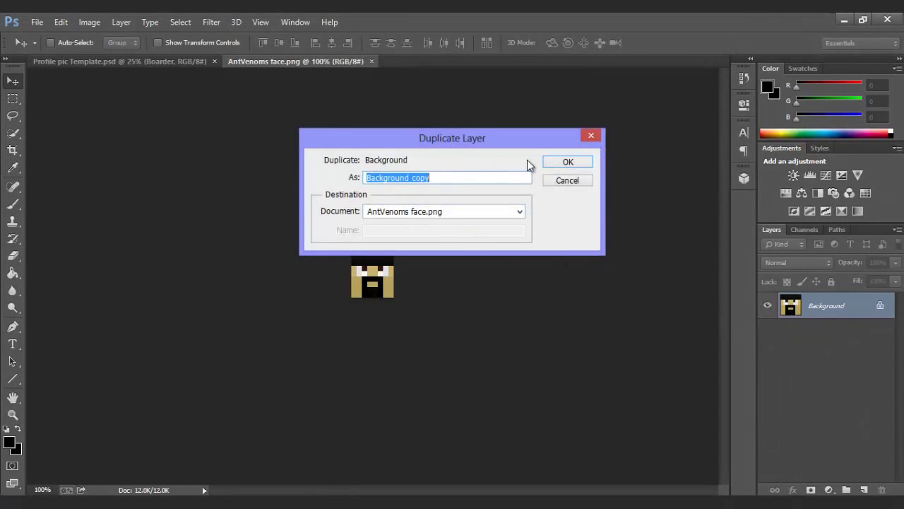
{"action": "left_click", "coordinate": [559, 162]}
{"action": "left_click_drag", "start_coordinate": [826, 312], "coordinate": [797, 306]}
{"action": "left_click_drag", "start_coordinate": [348, 213], "coordinate": [402, 271]}
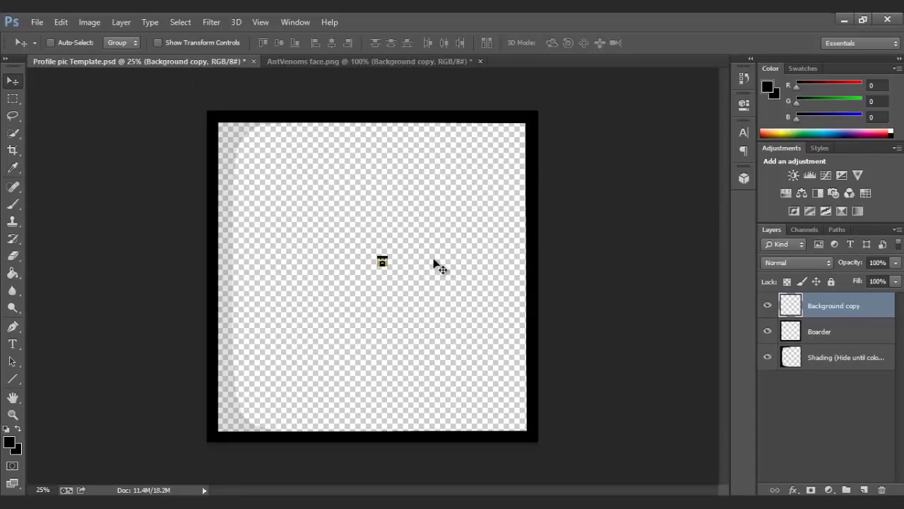
Free Transform the face until it fills the template's square frame, then apply.
{"action": "key", "text": "ctrl+t"}
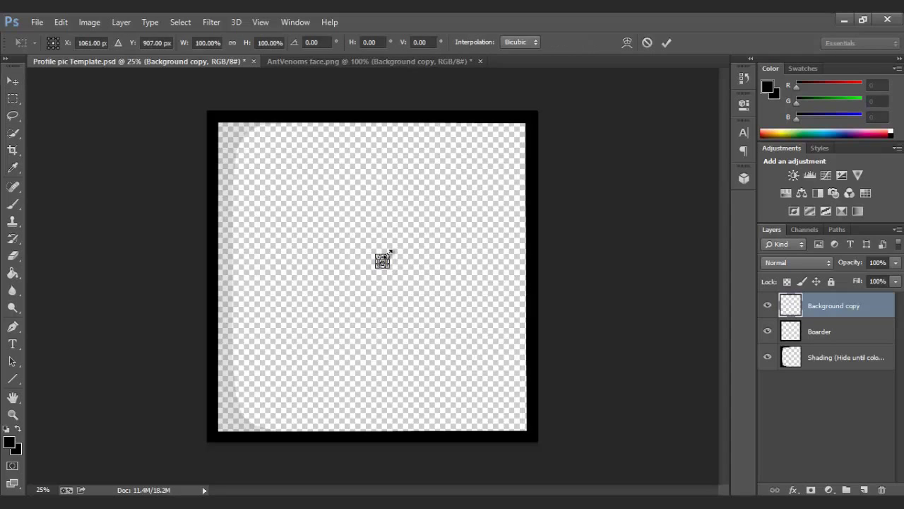
{"action": "left_click_drag", "start_coordinate": [390, 251], "coordinate": [526, 118]}
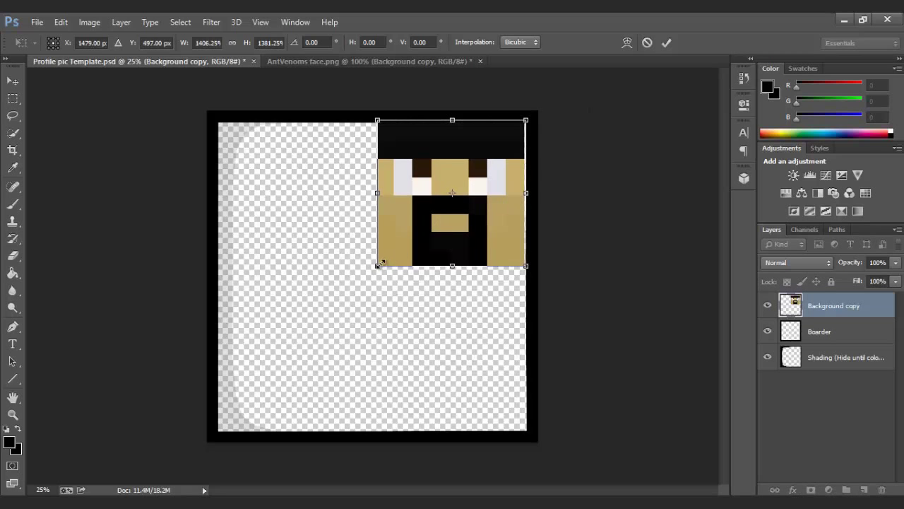
{"action": "left_click_drag", "start_coordinate": [380, 263], "coordinate": [219, 431]}
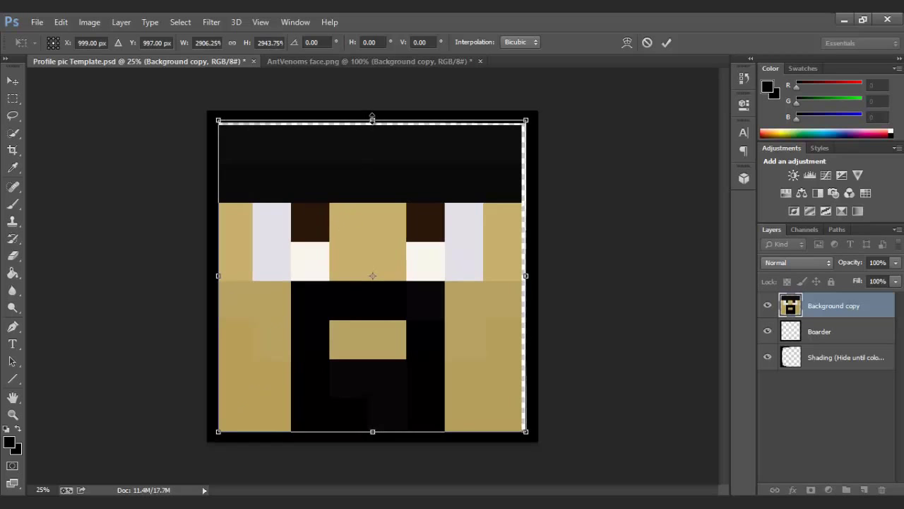
{"action": "left_click_drag", "start_coordinate": [373, 117], "coordinate": [374, 116]}
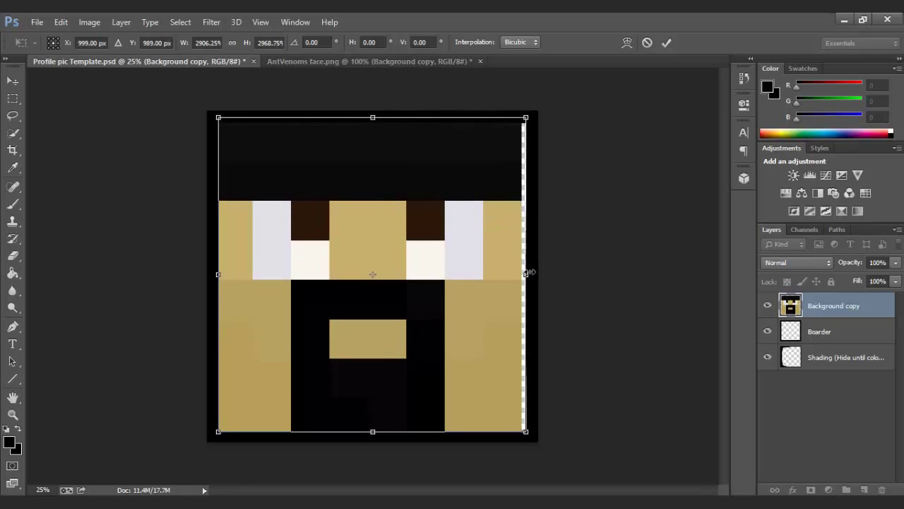
{"action": "left_click_drag", "start_coordinate": [531, 274], "coordinate": [531, 274]}
{"action": "left_click", "coordinate": [12, 80]}
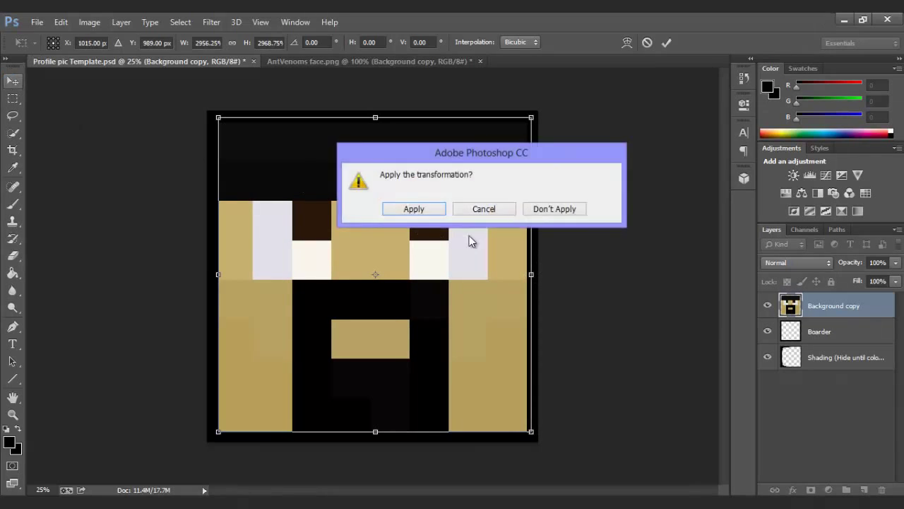
{"action": "left_click", "coordinate": [423, 209]}
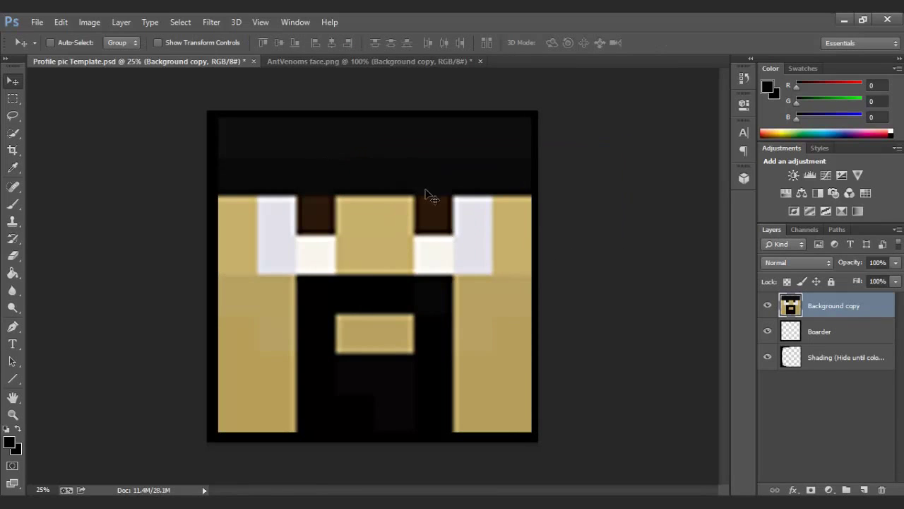
Nudge the face and move the Background copy layer below Boarder.
{"action": "mouse_move", "coordinate": [425, 244]}
{"action": "left_mouse_down"}
{"action": "mouse_move", "coordinate": [429, 251]}
{"action": "mouse_move", "coordinate": [430, 237]}
{"action": "mouse_move", "coordinate": [440, 240]}
{"action": "left_mouse_up"}
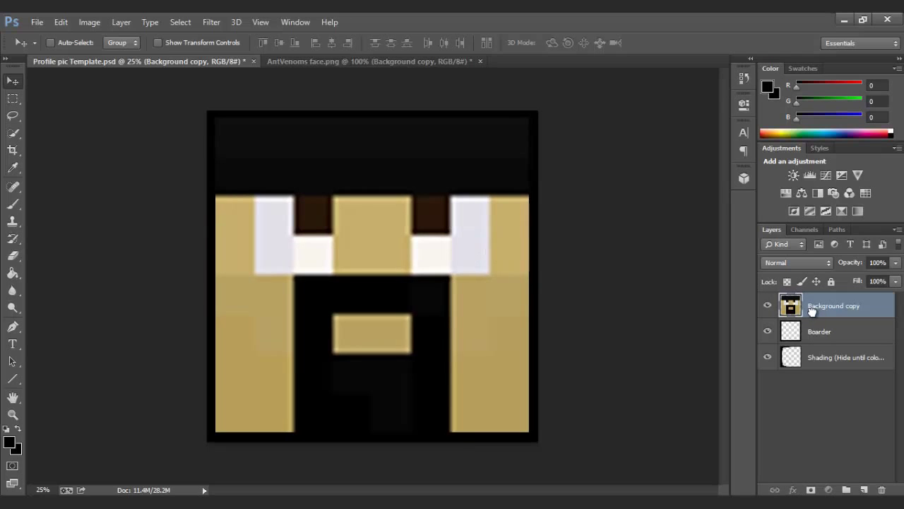
{"action": "mouse_move", "coordinate": [813, 309]}
{"action": "left_mouse_down"}
{"action": "mouse_move", "coordinate": [822, 369]}
{"action": "mouse_move", "coordinate": [816, 361]}
{"action": "left_mouse_up"}
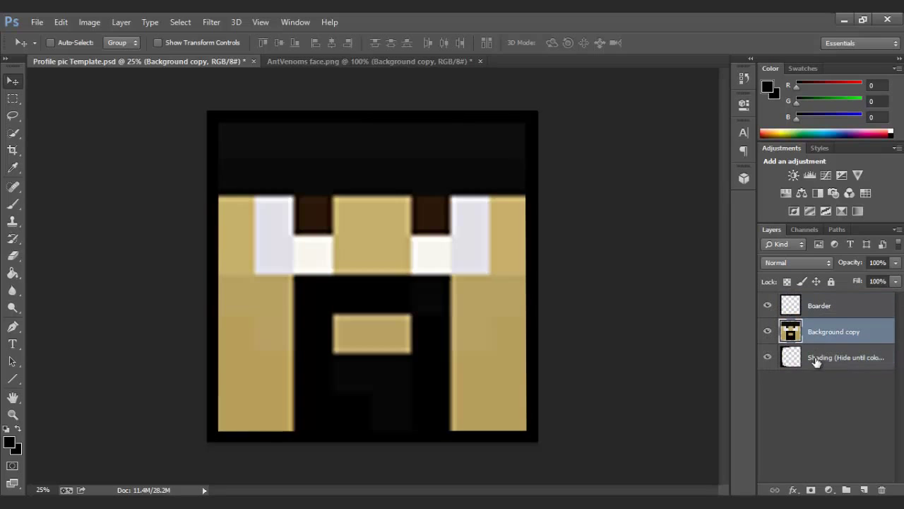
Draw black lines along the hairline with the Line tool, undoing a stray line.
{"action": "left_click", "coordinate": [13, 380]}
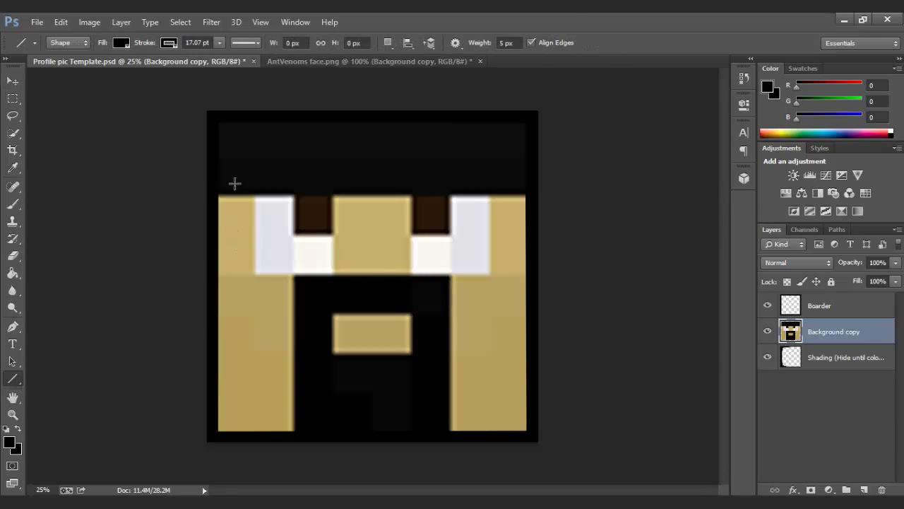
{"action": "left_click_drag", "start_coordinate": [216, 194], "coordinate": [223, 198]}
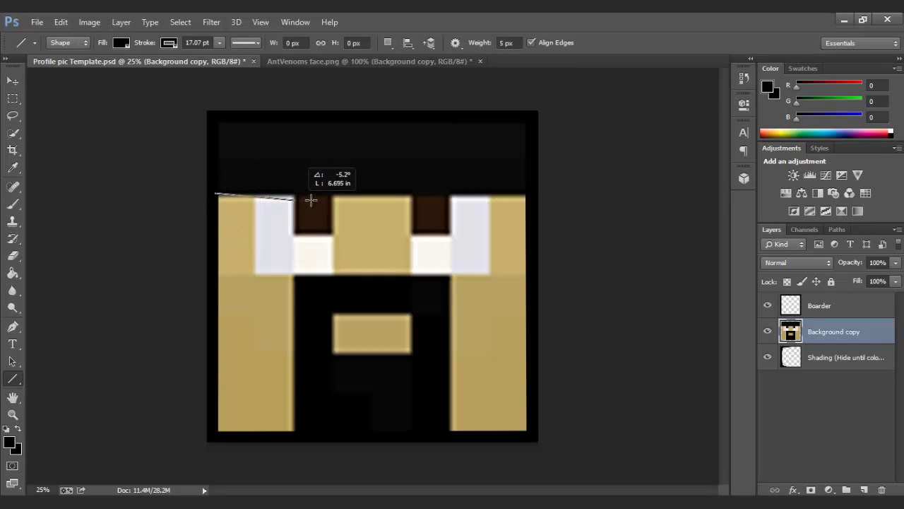
{"action": "left_click_drag", "start_coordinate": [319, 200], "coordinate": [529, 193]}
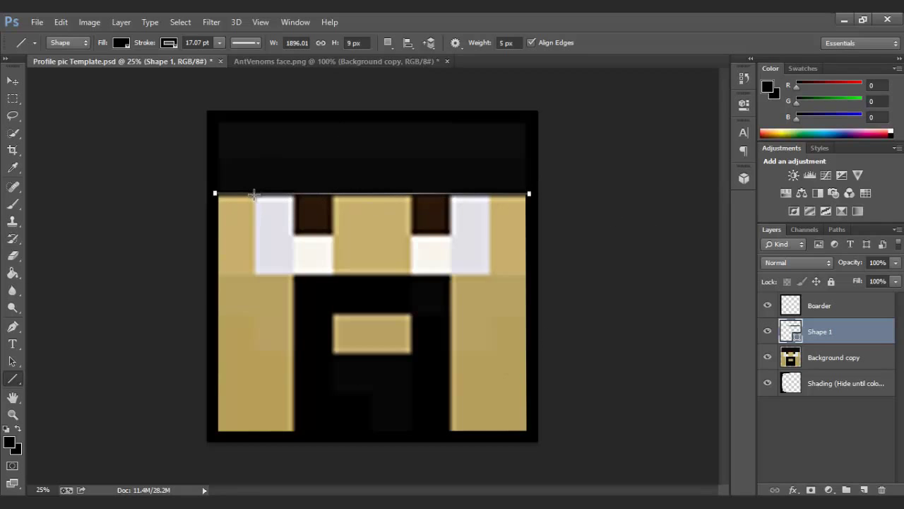
{"action": "left_click_drag", "start_coordinate": [253, 193], "coordinate": [333, 233]}
{"action": "key", "text": "ctrl+z"}
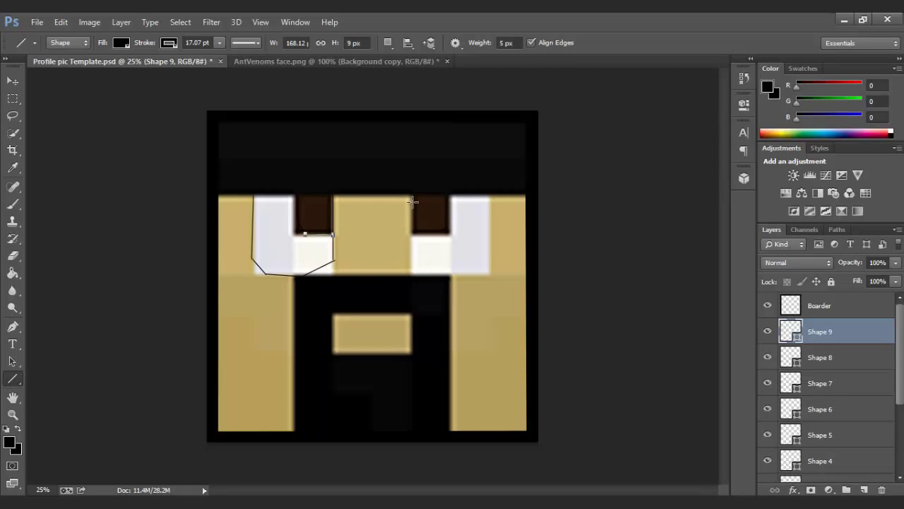
Outline the eye with connected vertical and diagonal line segments, undoing a stray one.
{"action": "mouse_move", "coordinate": [491, 195]}
{"action": "left_mouse_down"}
{"action": "mouse_move", "coordinate": [488, 260]}
{"action": "mouse_move", "coordinate": [466, 274]}
{"action": "left_mouse_up"}
{"action": "mouse_move", "coordinate": [465, 274]}
{"action": "left_mouse_down"}
{"action": "mouse_move", "coordinate": [413, 264]}
{"action": "mouse_move", "coordinate": [414, 188]}
{"action": "mouse_move", "coordinate": [447, 205]}
{"action": "mouse_move", "coordinate": [447, 224]}
{"action": "mouse_move", "coordinate": [435, 230]}
{"action": "left_mouse_up"}
{"action": "left_click_drag", "start_coordinate": [435, 230], "coordinate": [408, 232]}
{"action": "key", "text": "ctrl+z"}
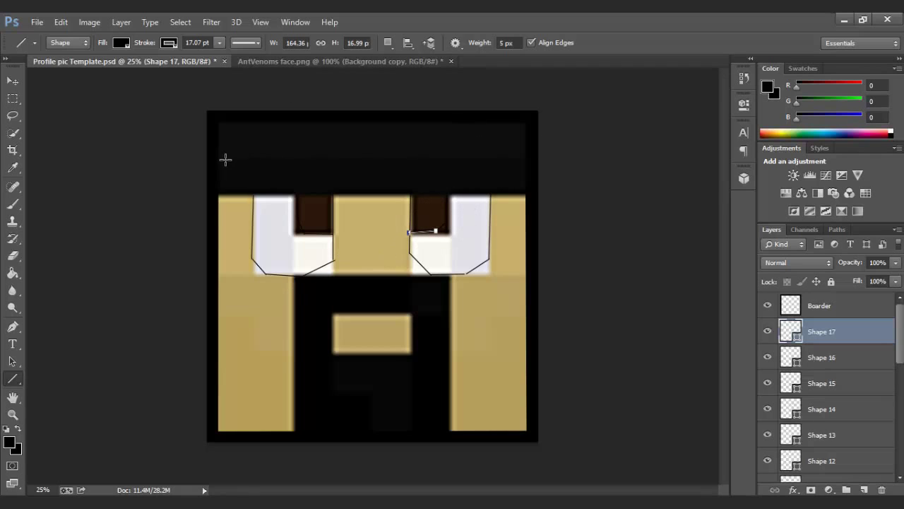
Draw a line across the hair and a beard segment, undoing the last line.
{"action": "left_click_drag", "start_coordinate": [212, 157], "coordinate": [527, 153]}
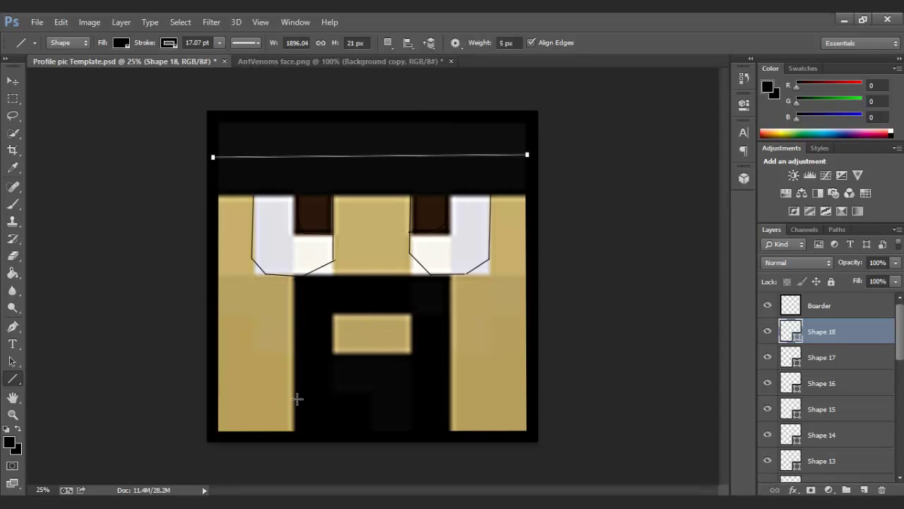
{"action": "mouse_move", "coordinate": [296, 396]}
{"action": "left_mouse_down"}
{"action": "mouse_move", "coordinate": [313, 430]}
{"action": "mouse_move", "coordinate": [350, 433]}
{"action": "mouse_move", "coordinate": [436, 432]}
{"action": "mouse_move", "coordinate": [418, 433]}
{"action": "mouse_move", "coordinate": [446, 405]}
{"action": "left_mouse_up"}
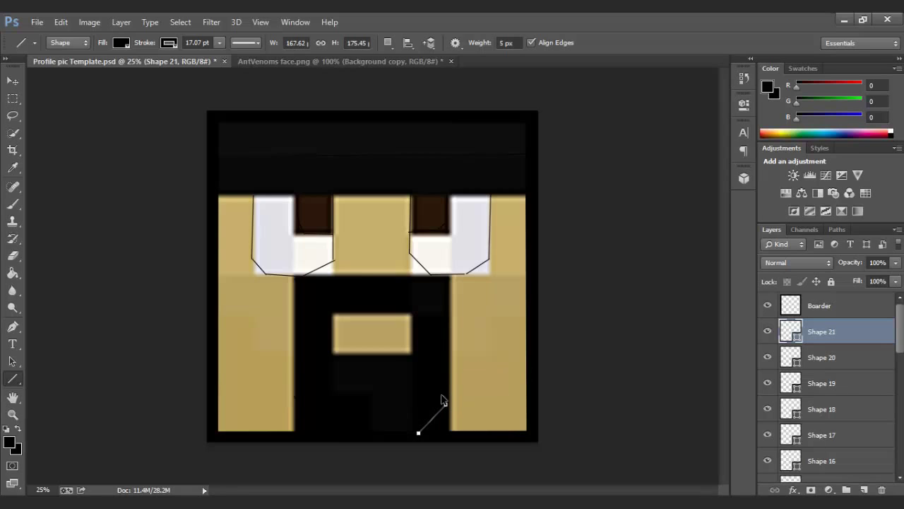
{"action": "key", "text": "ctrl+z"}
Trace the beard's sides and the tan mouth patch with connected outline lines.
{"action": "left_click_drag", "start_coordinate": [418, 433], "coordinate": [450, 392]}
{"action": "mouse_move", "coordinate": [449, 393]}
{"action": "left_mouse_down"}
{"action": "mouse_move", "coordinate": [449, 302]}
{"action": "mouse_move", "coordinate": [423, 279]}
{"action": "left_mouse_up"}
{"action": "mouse_move", "coordinate": [422, 279]}
{"action": "left_mouse_down"}
{"action": "mouse_move", "coordinate": [322, 279]}
{"action": "mouse_move", "coordinate": [295, 295]}
{"action": "left_mouse_up"}
{"action": "left_click_drag", "start_coordinate": [294, 294], "coordinate": [295, 397]}
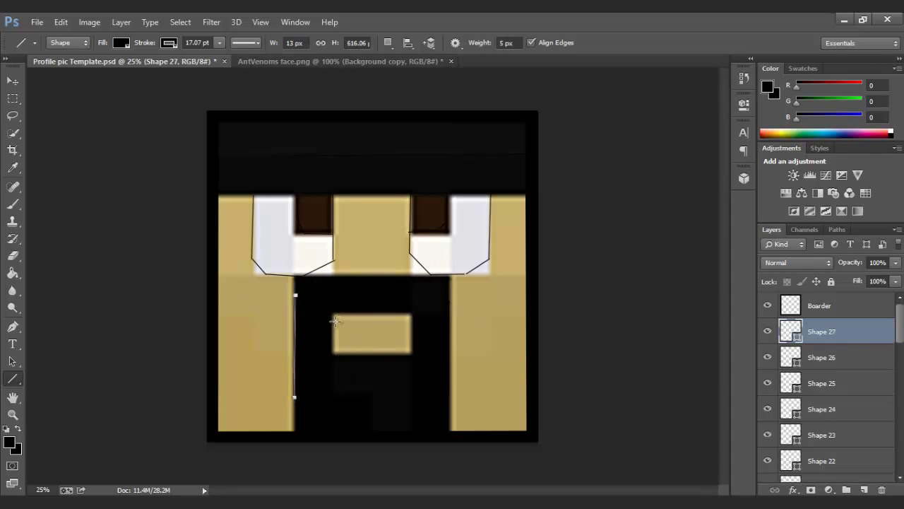
{"action": "left_click_drag", "start_coordinate": [334, 316], "coordinate": [332, 353]}
{"action": "left_click_drag", "start_coordinate": [333, 315], "coordinate": [335, 353]}
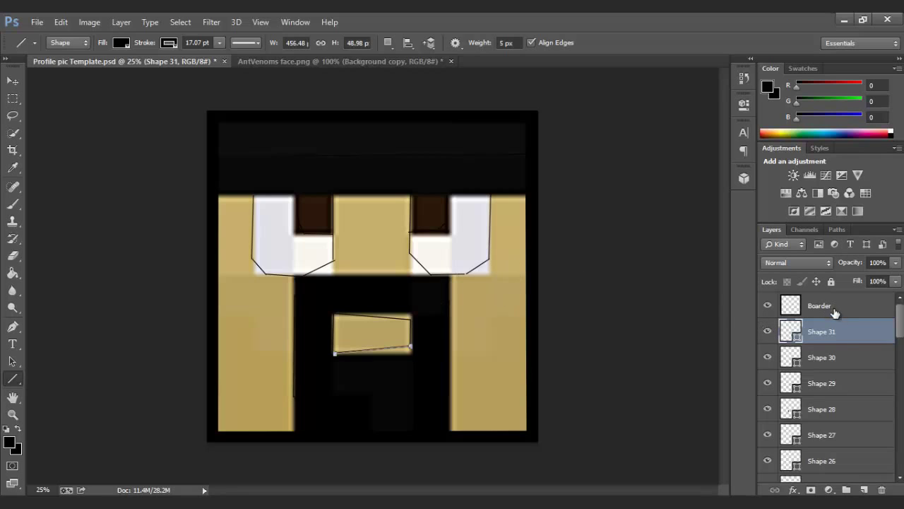
Select the outline layers Shape 31 through Shape 1 and merge them into one Shape 31 layer.
{"action": "left_click", "coordinate": [14, 82]}
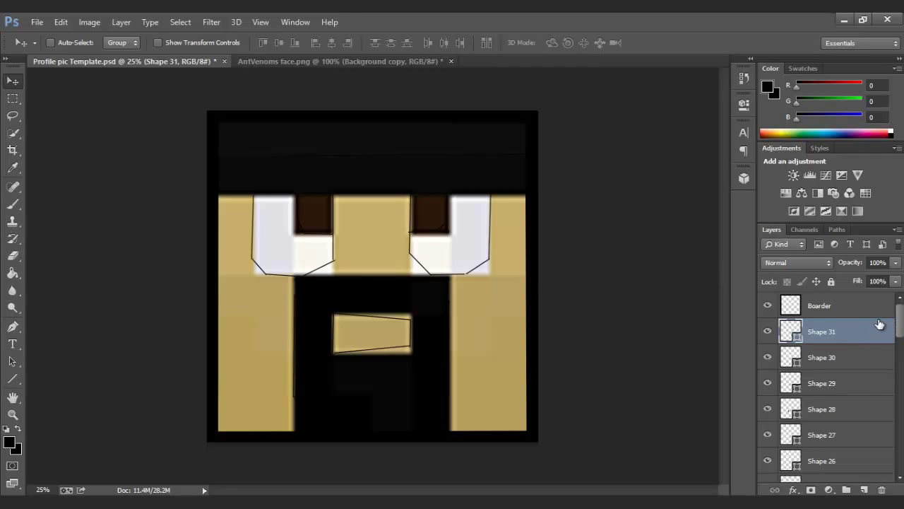
{"action": "left_click_drag", "start_coordinate": [901, 327], "coordinate": [901, 456]}
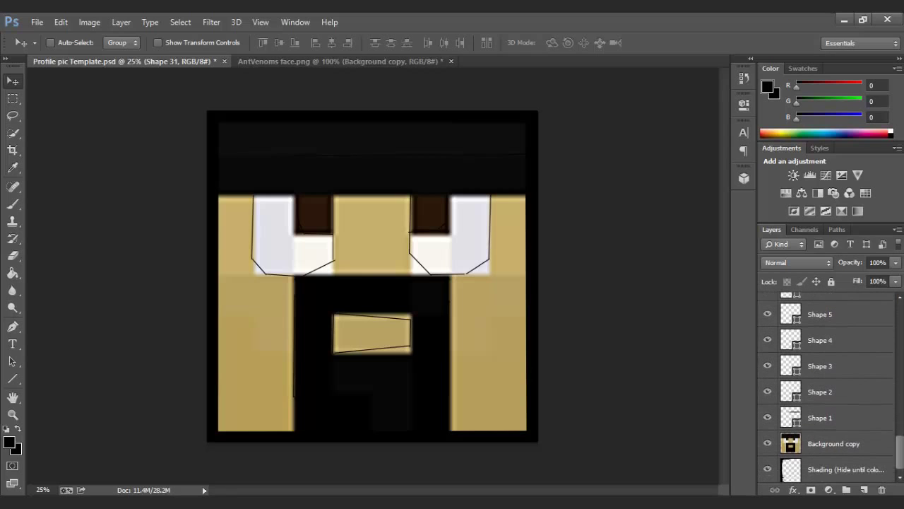
{"action": "left_click", "coordinate": [822, 418], "text": "shift"}
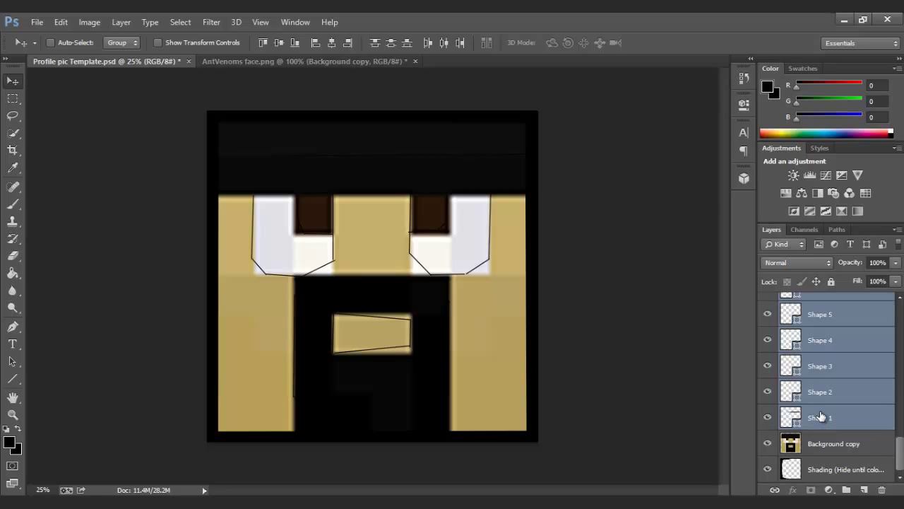
{"action": "key", "text": "ctrl+e"}
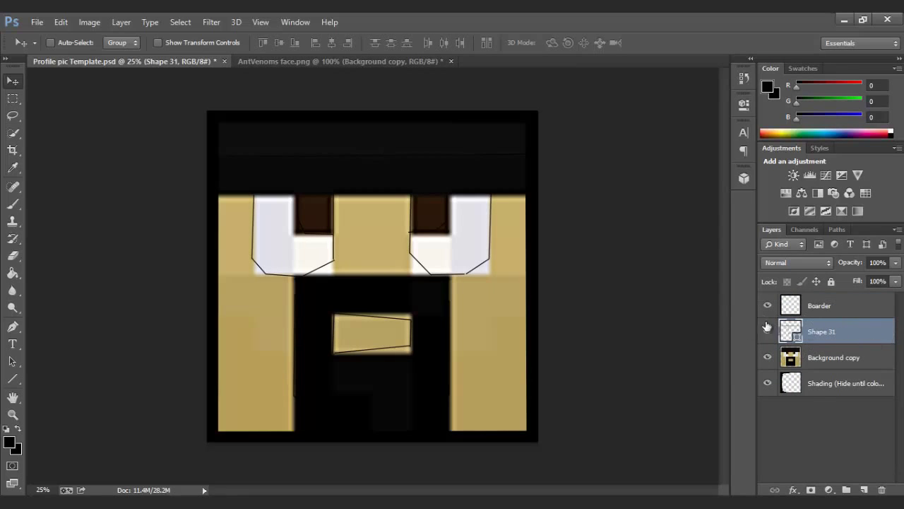
Give the merged Shape 31 outlines a 17 px black Stroke positioned Outside.
{"action": "right_click", "coordinate": [817, 335]}
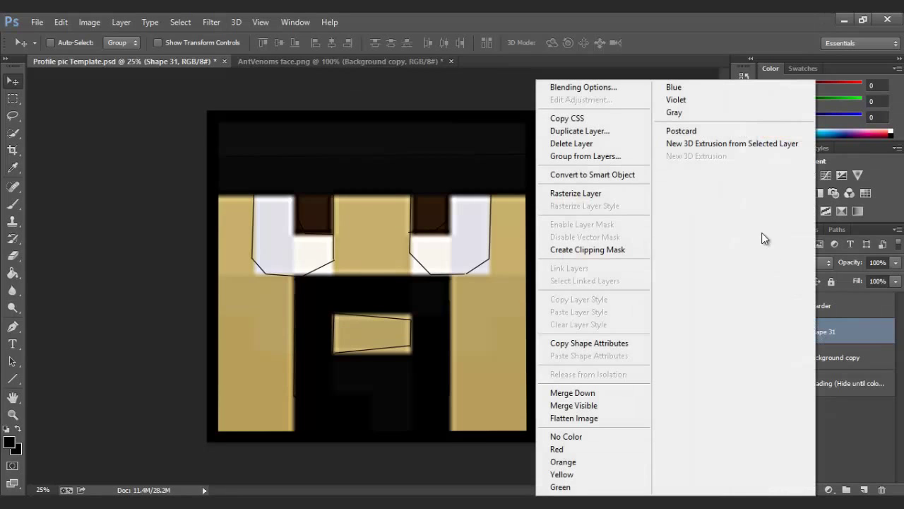
{"action": "left_click", "coordinate": [602, 87]}
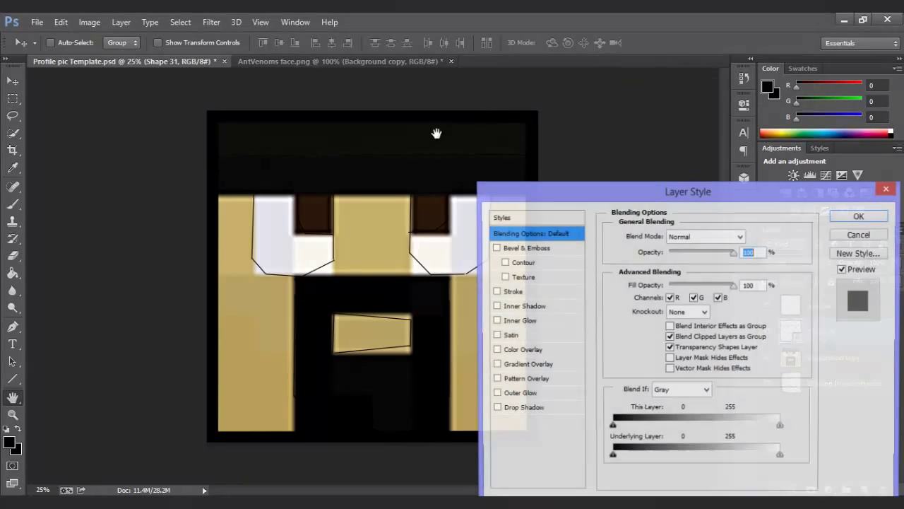
{"action": "left_click_drag", "start_coordinate": [608, 194], "coordinate": [677, 78]}
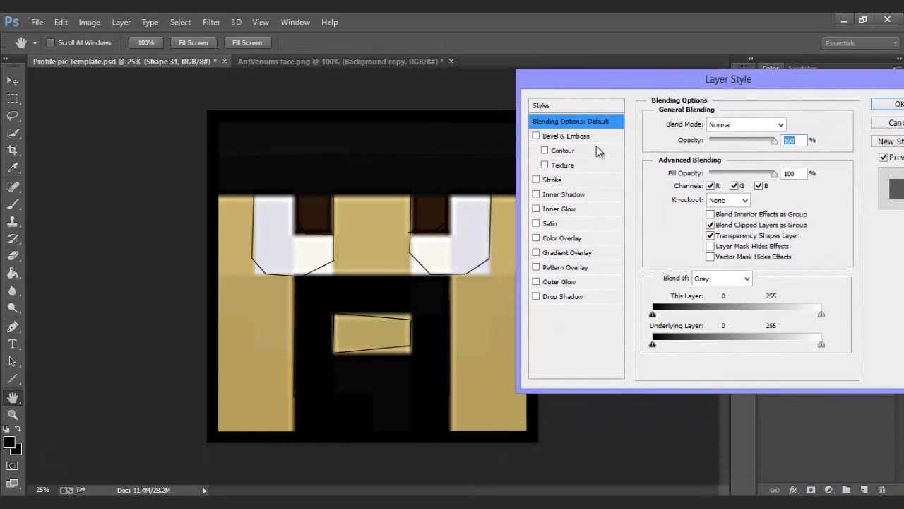
{"action": "left_click", "coordinate": [536, 179]}
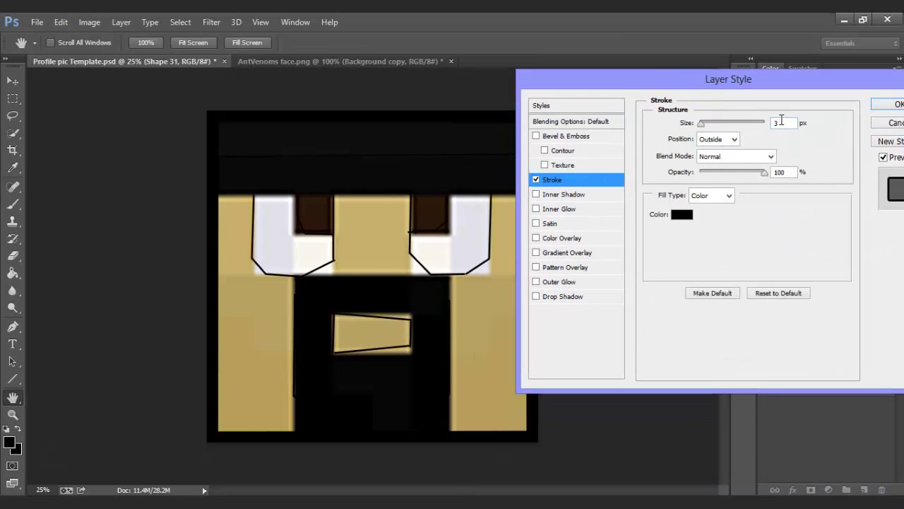
{"action": "type", "text": "17"}
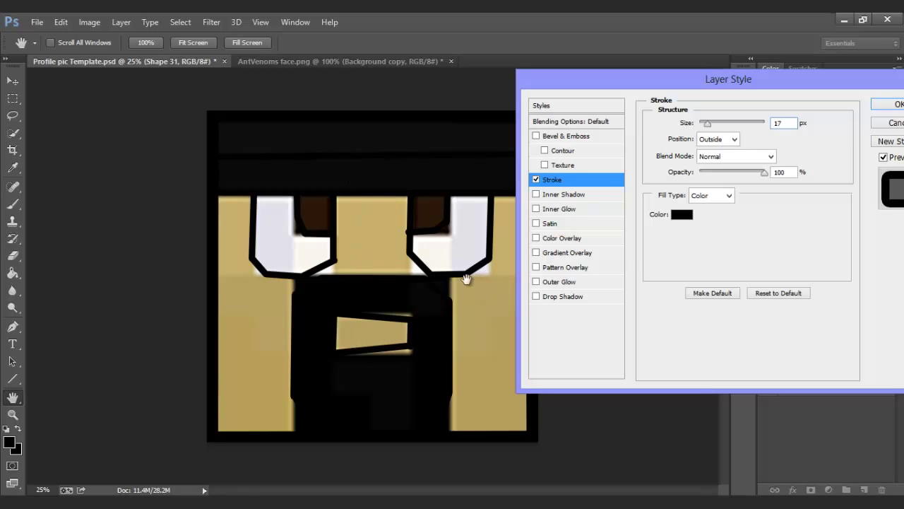
{"action": "left_click_drag", "start_coordinate": [551, 70], "coordinate": [352, 55]}
{"action": "left_click", "coordinate": [640, 83]}
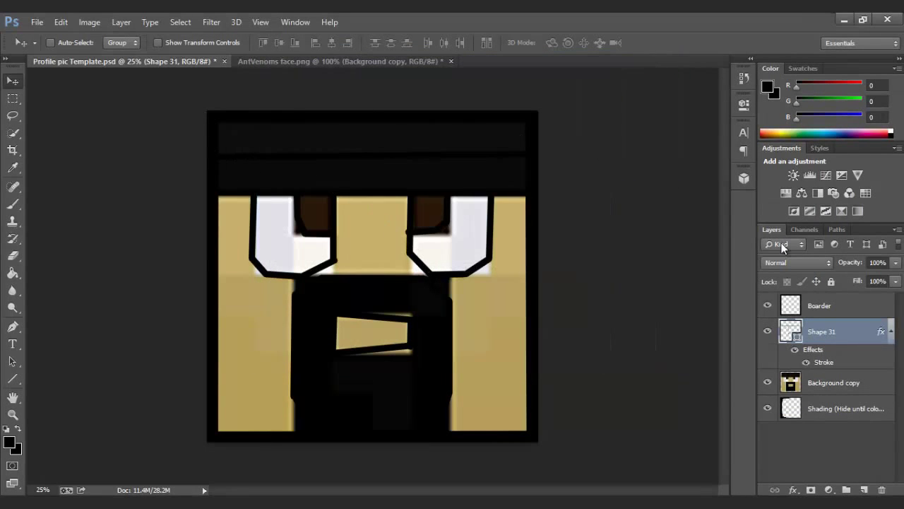
Select the Boarder layer together with Shape 31 and merge them into Boarder.
{"action": "left_click", "coordinate": [816, 308], "text": "shift"}
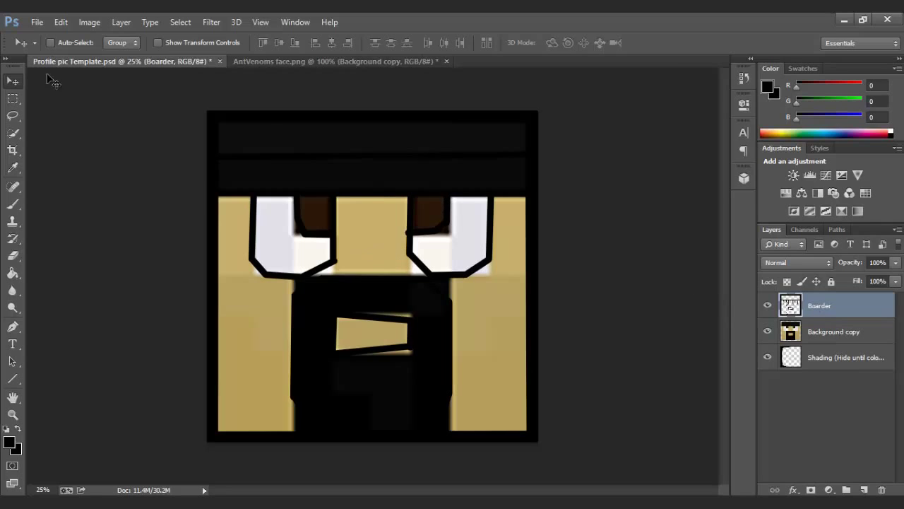
Sample the tan skin colour and fill the black patches beside the mouth with it.
{"action": "left_click", "coordinate": [13, 167]}
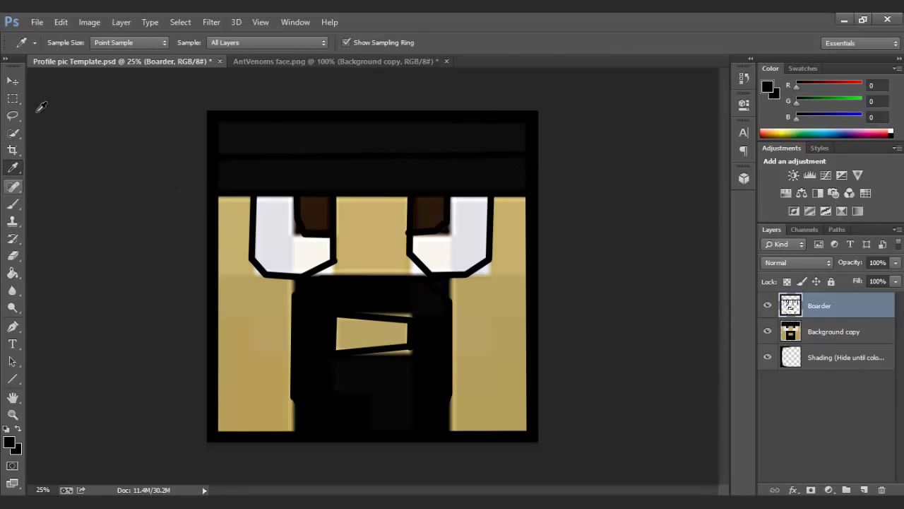
{"action": "left_click", "coordinate": [385, 224]}
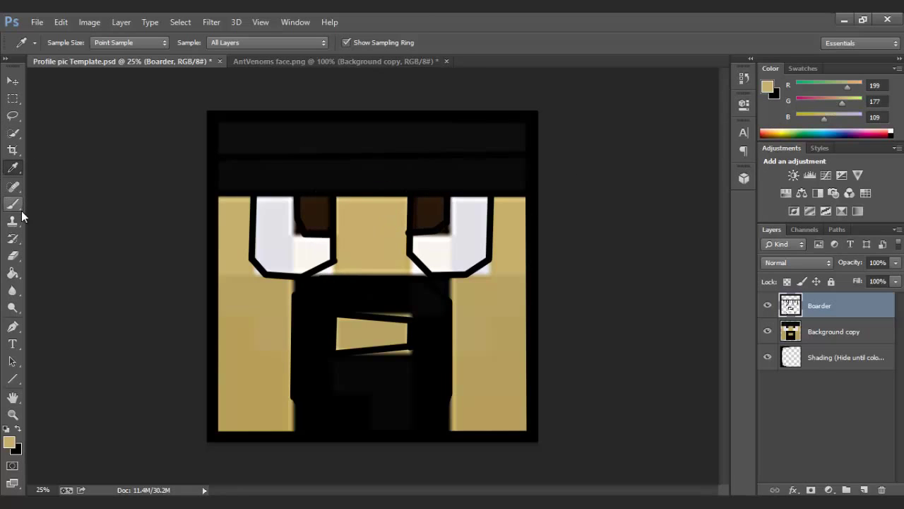
{"action": "left_click", "coordinate": [12, 272]}
{"action": "left_click", "coordinate": [362, 233]}
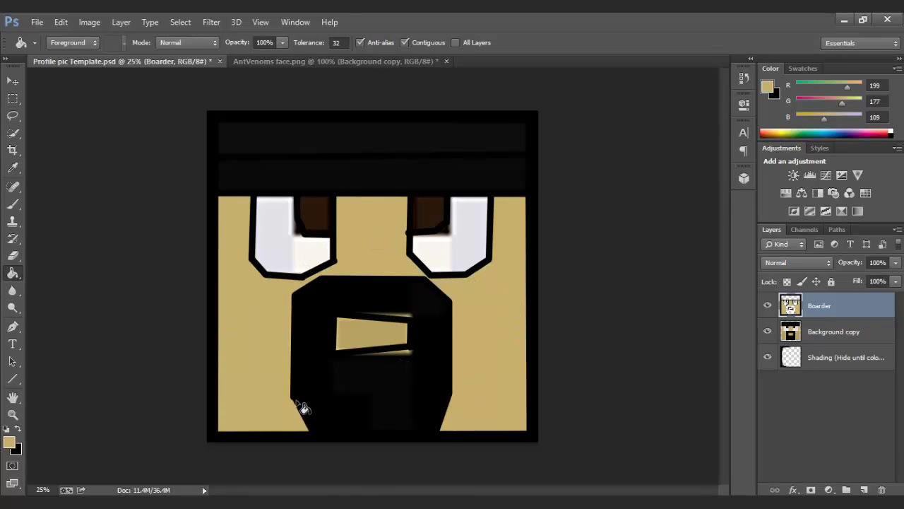
Fill the grey shading around the mouth with black sampled from the beard, then resample the mouth's tan.
{"action": "left_click", "coordinate": [12, 167]}
{"action": "left_click", "coordinate": [318, 309]}
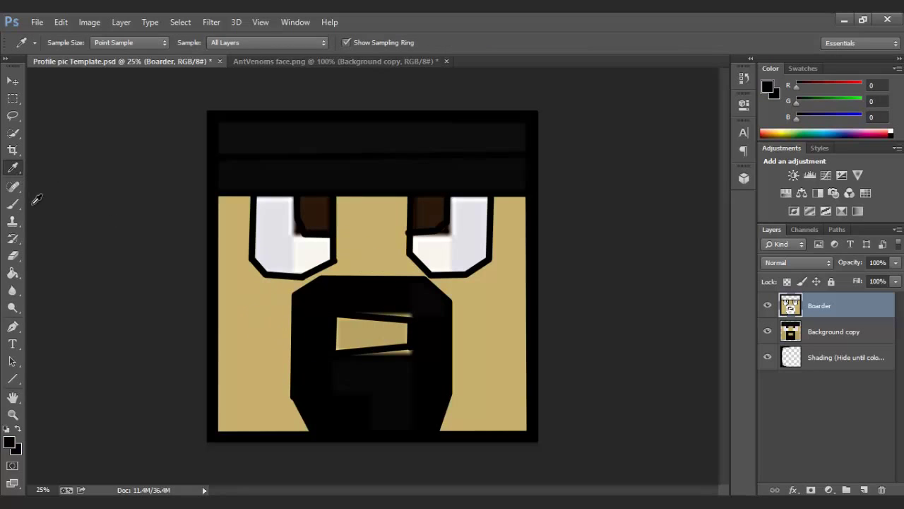
{"action": "left_click", "coordinate": [12, 272]}
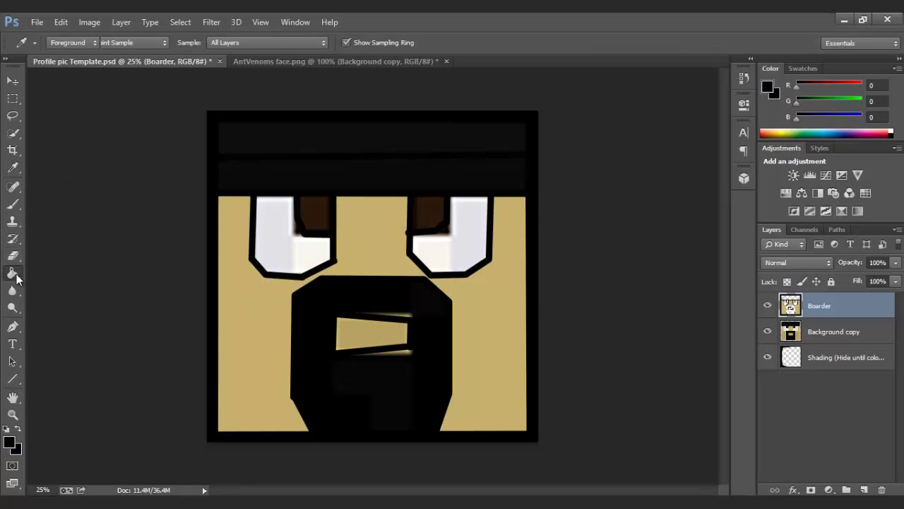
{"action": "left_click", "coordinate": [321, 303]}
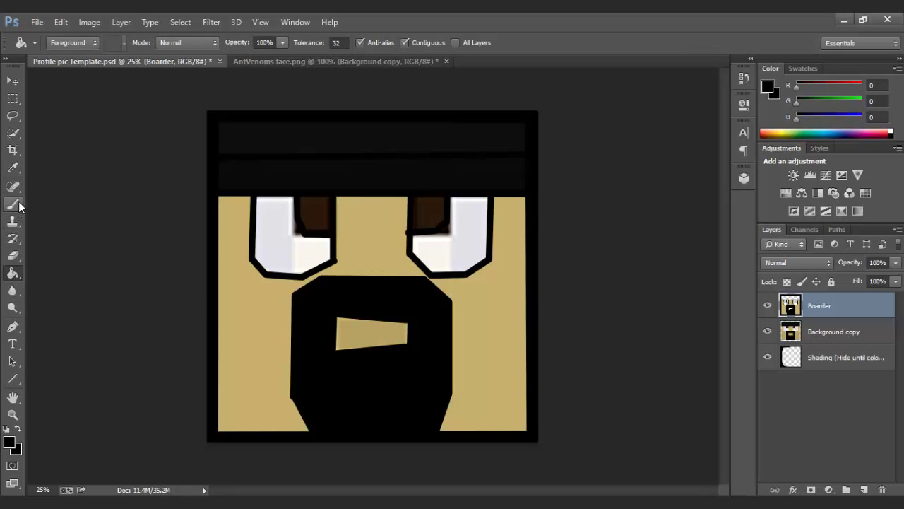
{"action": "left_click", "coordinate": [12, 168]}
{"action": "left_click", "coordinate": [376, 326]}
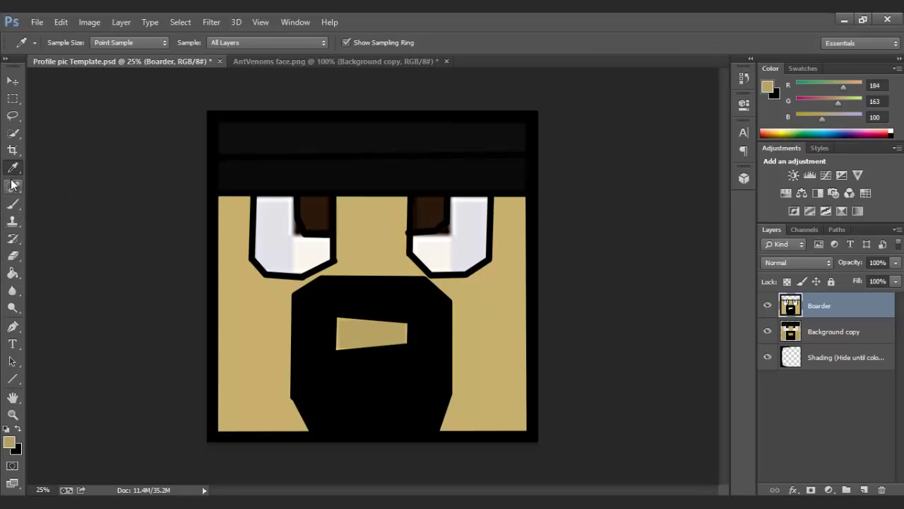
{"action": "left_click", "coordinate": [13, 273]}
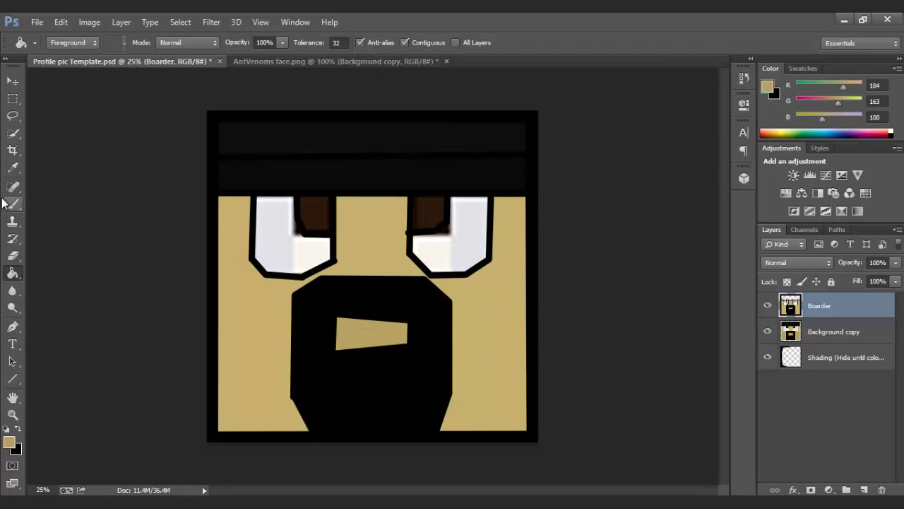
Fill both eye whites evenly with the near-white sampled from the left eye.
{"action": "left_click", "coordinate": [16, 170]}
{"action": "left_click", "coordinate": [270, 238]}
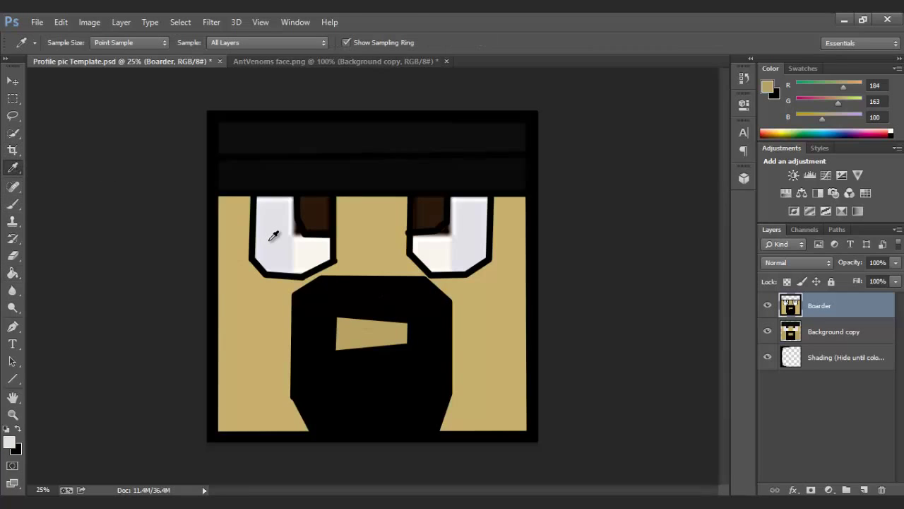
{"action": "left_click", "coordinate": [13, 273]}
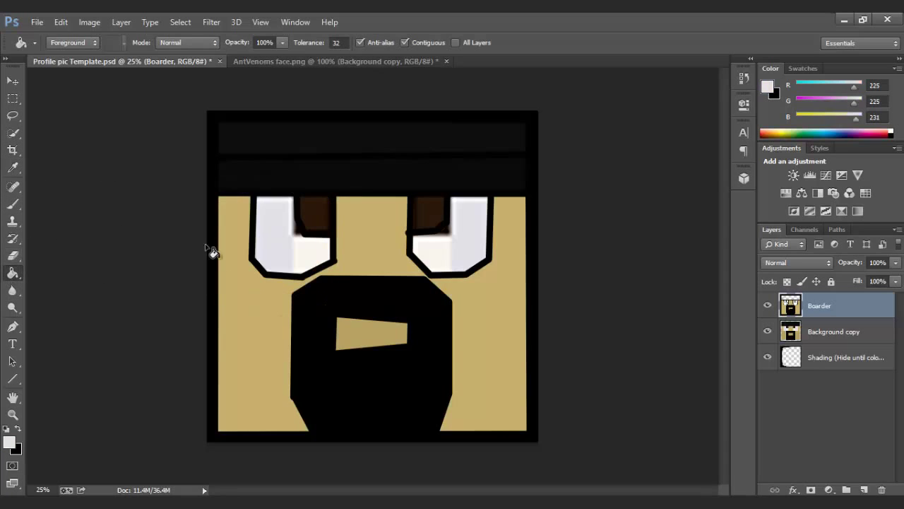
{"action": "left_click", "coordinate": [270, 241]}
{"action": "left_click", "coordinate": [469, 260]}
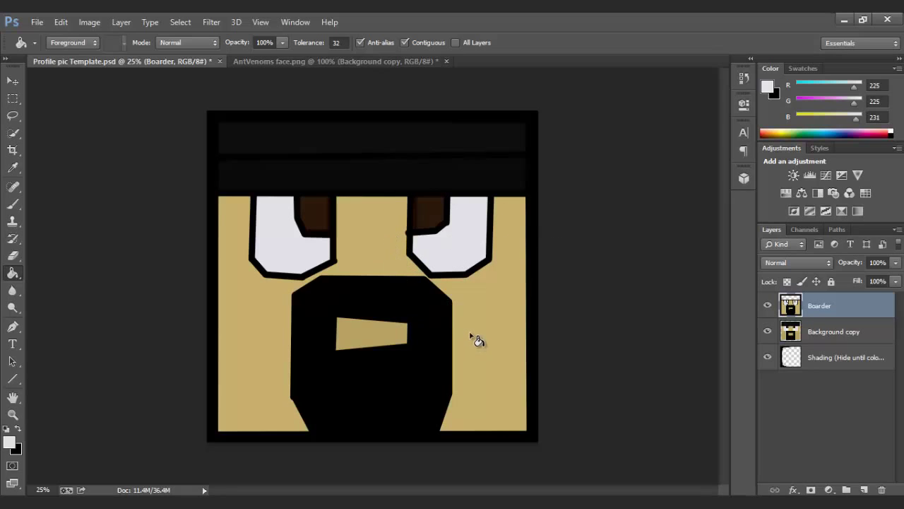
Try filling the left pupil black, undo it, and sample the pupil's brown instead.
{"action": "key", "text": "i"}
{"action": "left_click", "coordinate": [287, 202]}
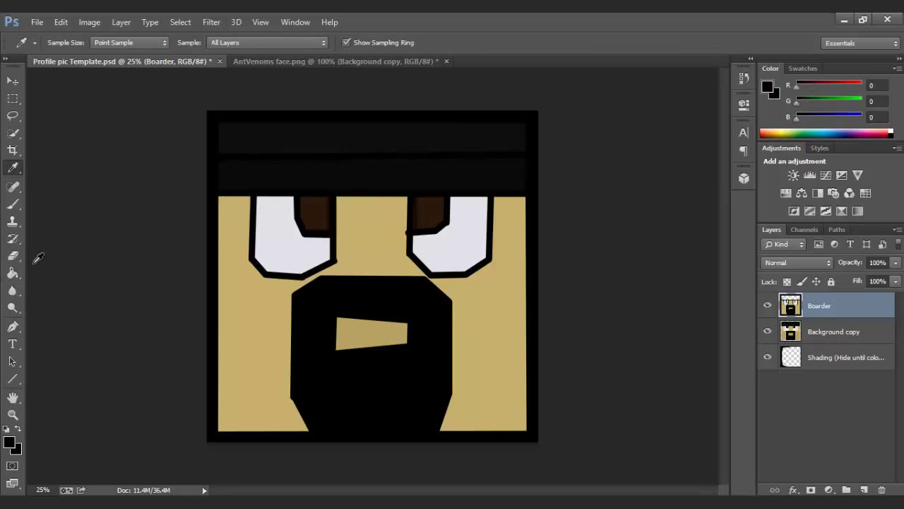
{"action": "left_click", "coordinate": [8, 276]}
{"action": "left_click", "coordinate": [319, 223]}
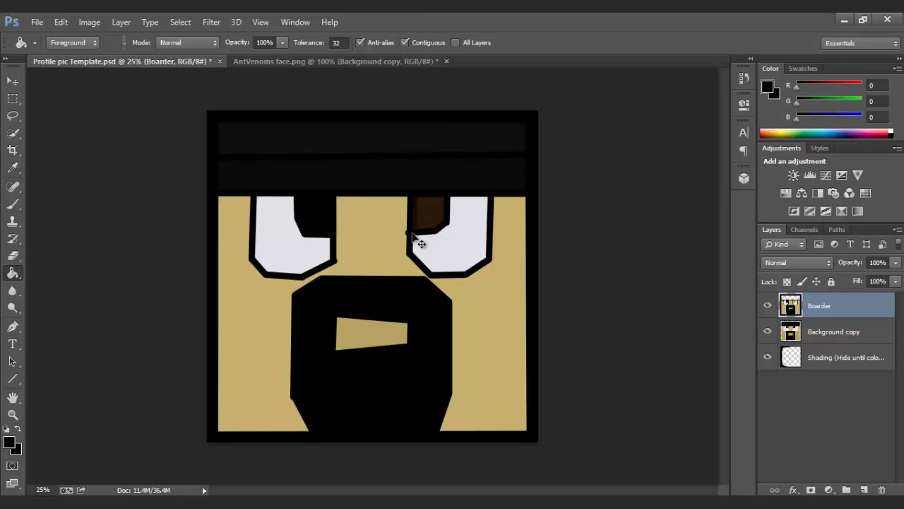
{"action": "key", "text": "ctrl+z"}
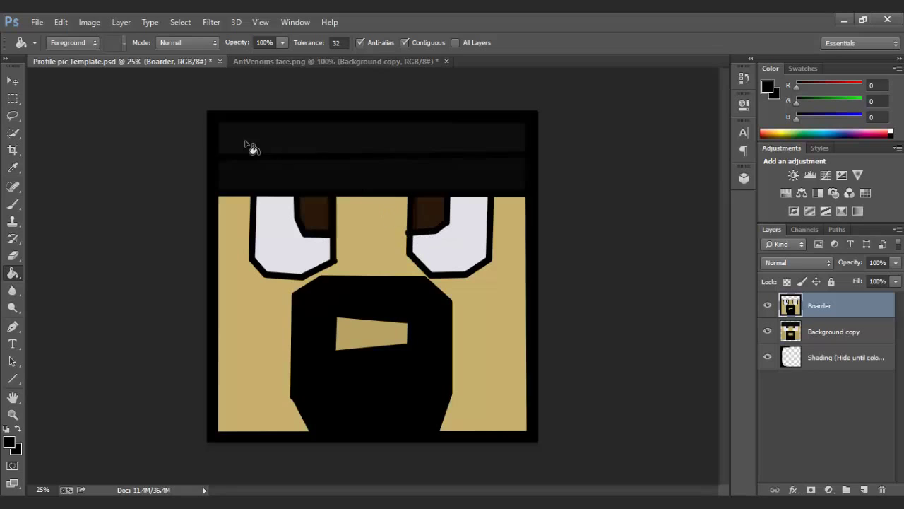
{"action": "left_click", "coordinate": [14, 167]}
{"action": "left_click", "coordinate": [318, 201]}
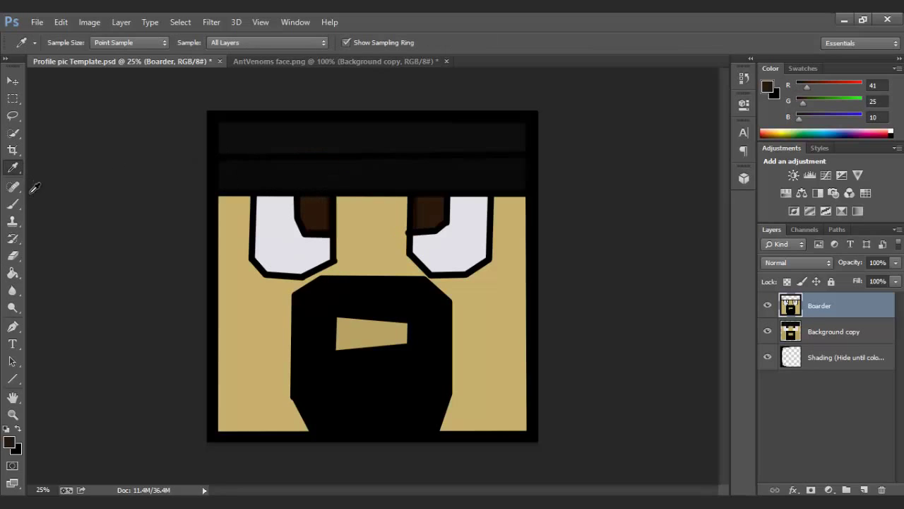
{"action": "left_click", "coordinate": [15, 271]}
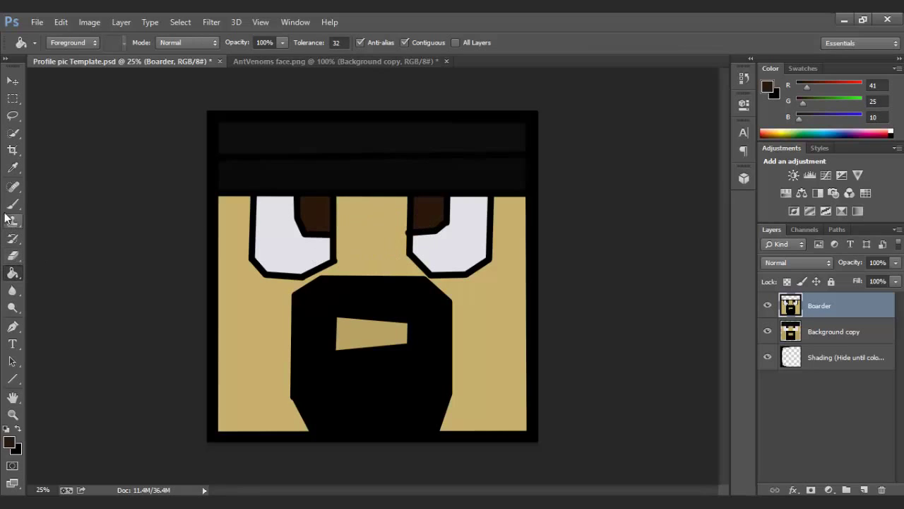
Resample the eye-white grey and fill the hair flat near-black 17/15/14.
{"action": "left_click", "coordinate": [13, 168]}
{"action": "left_click", "coordinate": [265, 239]}
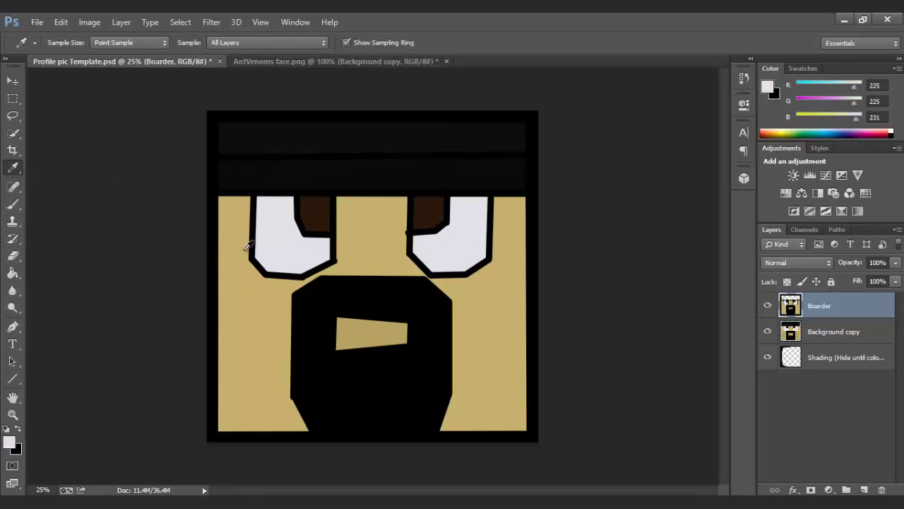
{"action": "left_click", "coordinate": [12, 274]}
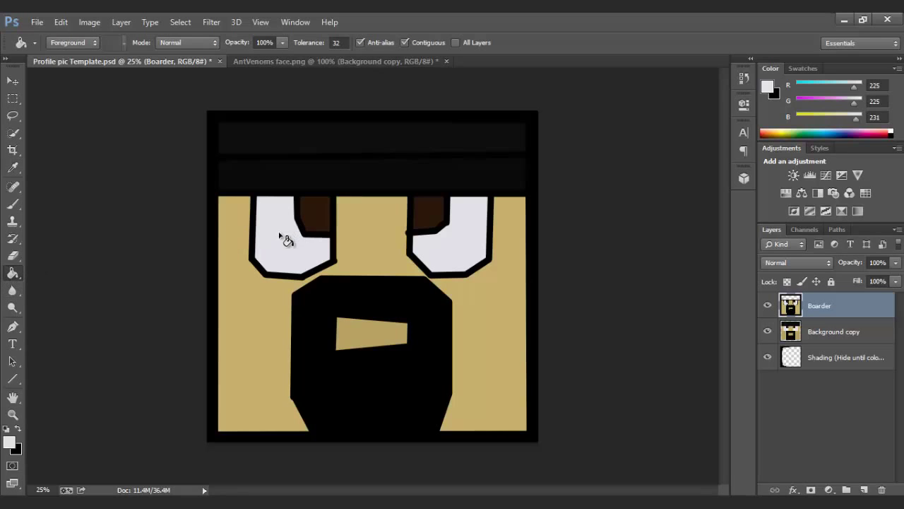
{"action": "left_click", "coordinate": [16, 168]}
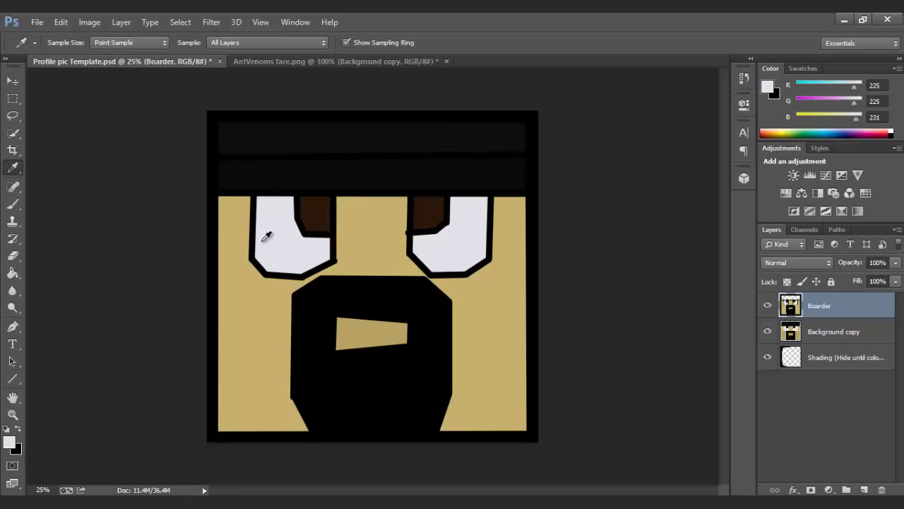
{"action": "left_click", "coordinate": [457, 174]}
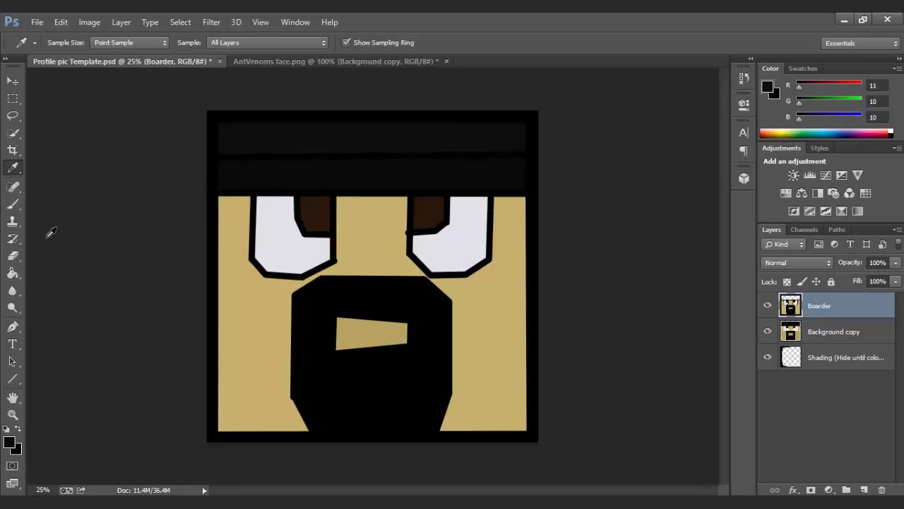
{"action": "left_click", "coordinate": [14, 274]}
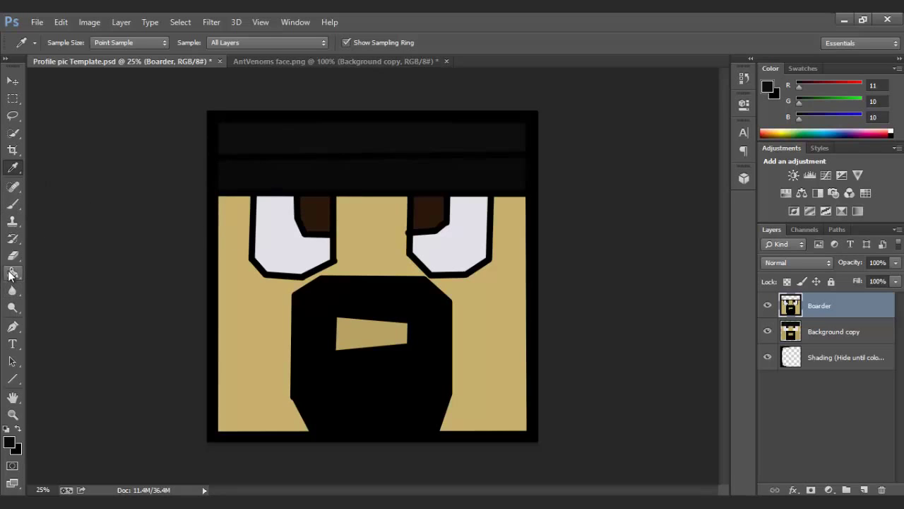
{"action": "left_click", "coordinate": [13, 167]}
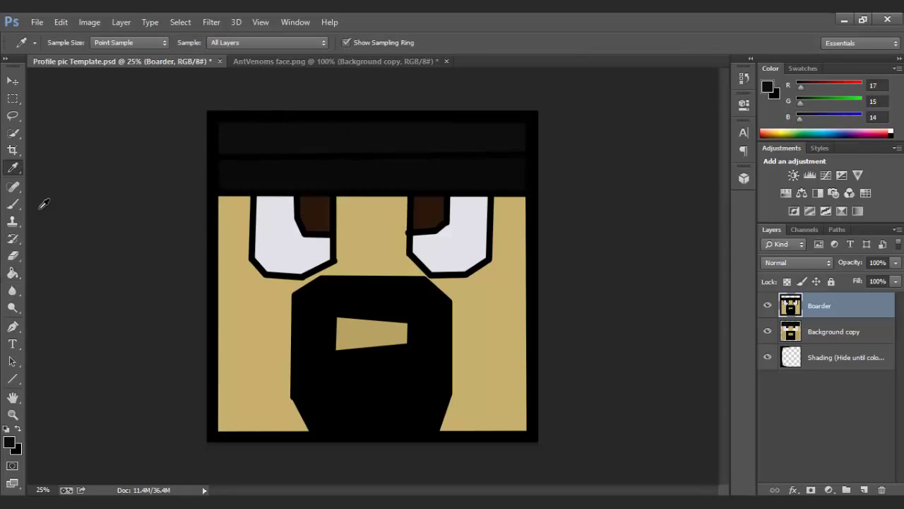
{"action": "left_click", "coordinate": [14, 273]}
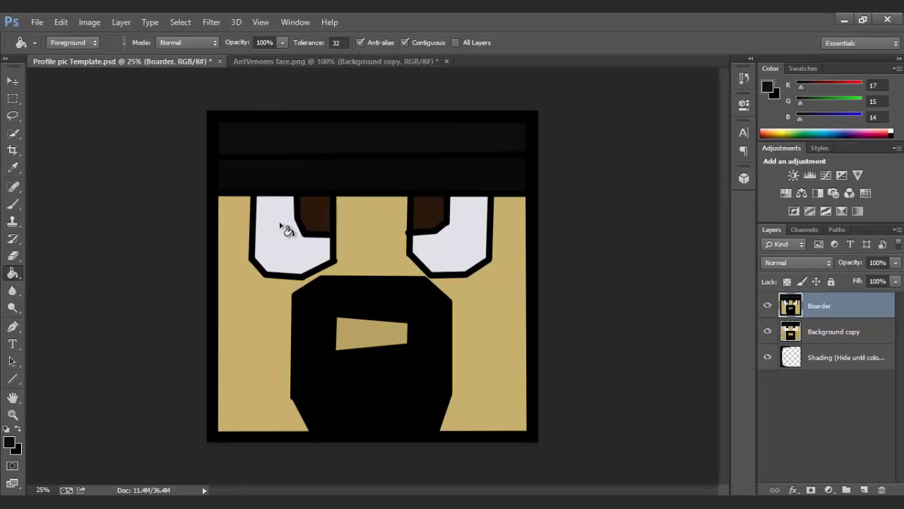
{"action": "left_click", "coordinate": [12, 81]}
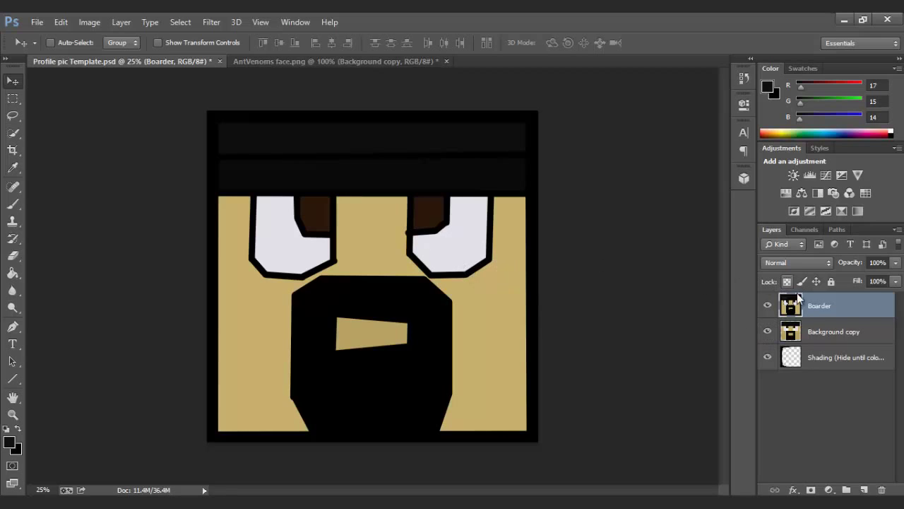
Hide the Background copy layer after toggling it to compare the outlines.
{"action": "left_click", "coordinate": [768, 332]}
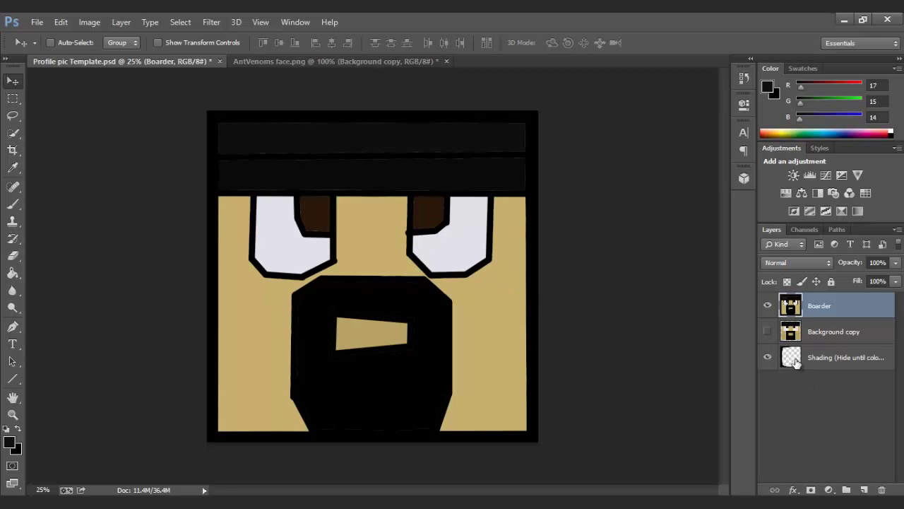
{"action": "left_click", "coordinate": [766, 336]}
{"action": "left_click", "coordinate": [766, 336]}
{"action": "left_click", "coordinate": [766, 336]}
{"action": "left_click", "coordinate": [766, 336]}
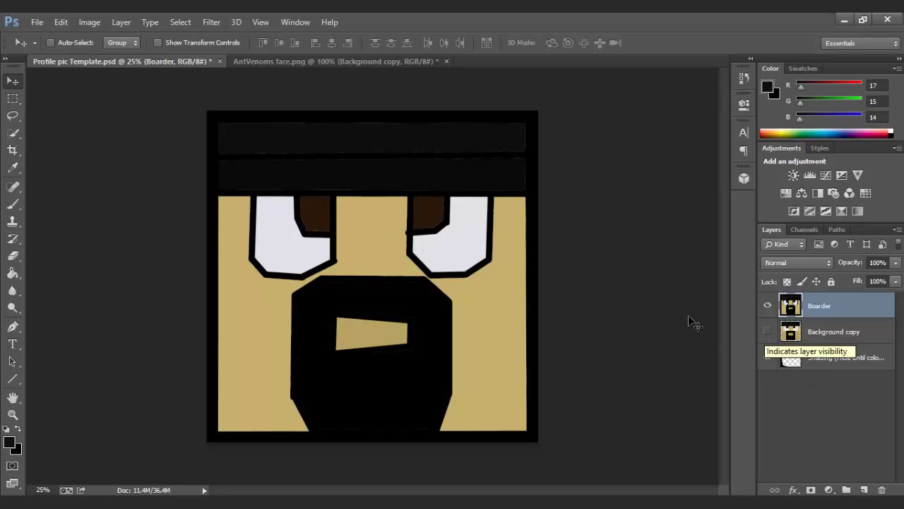
Attempt a black fill on the top stripes, undo it, and resample the brown pupil colour.
{"action": "left_click", "coordinate": [12, 167]}
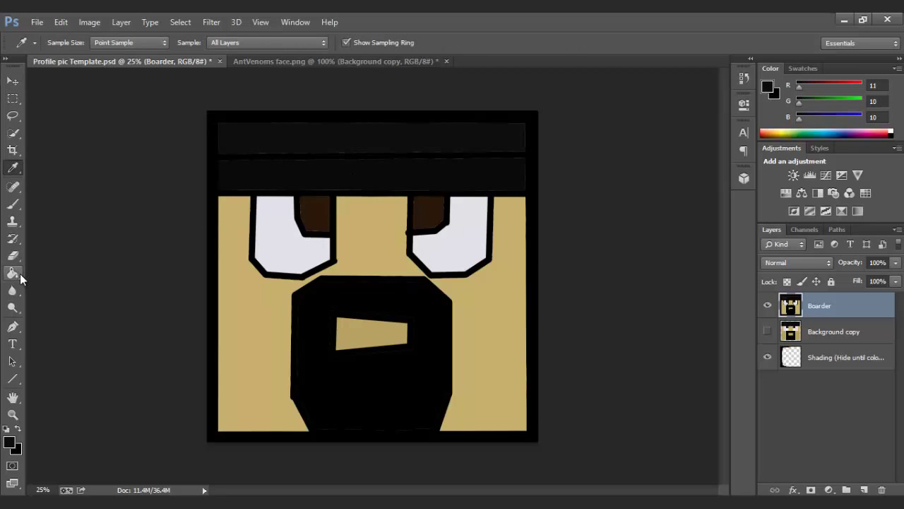
{"action": "left_click", "coordinate": [12, 273]}
{"action": "left_click", "coordinate": [329, 176]}
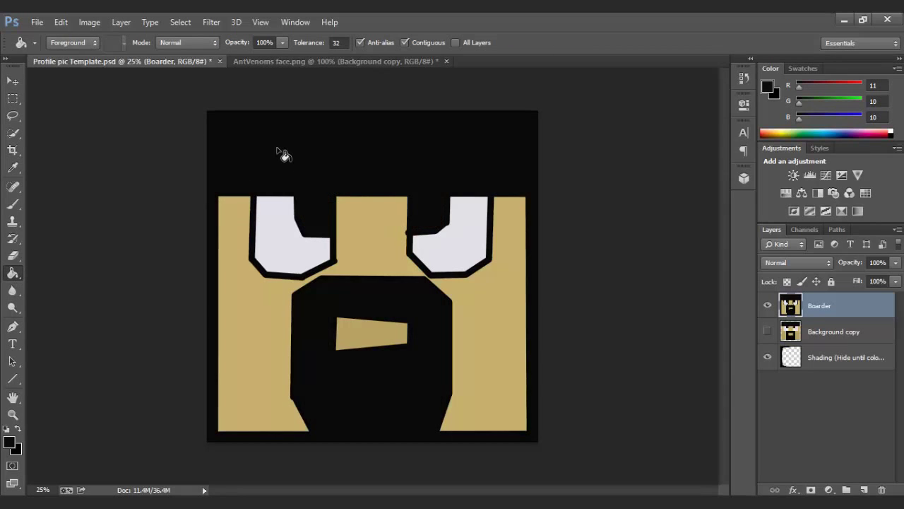
{"action": "key", "text": "ctrl+z"}
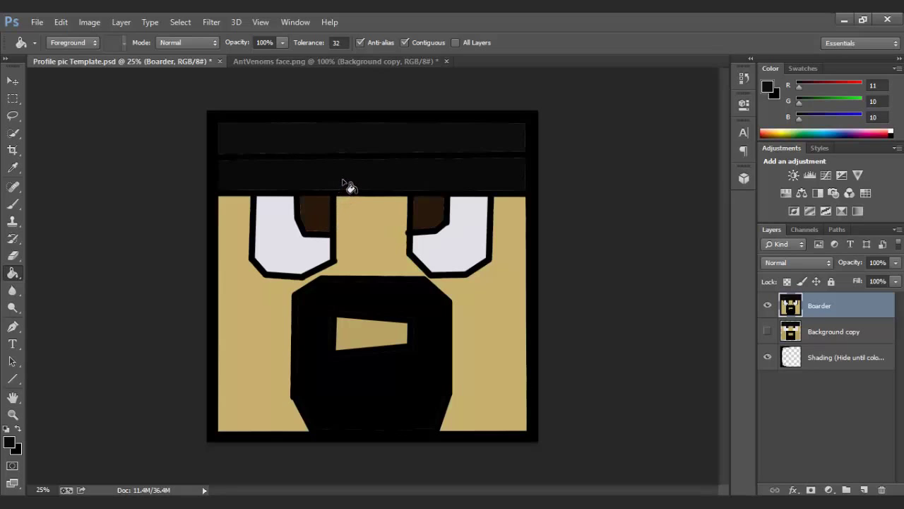
{"action": "left_click", "coordinate": [13, 168]}
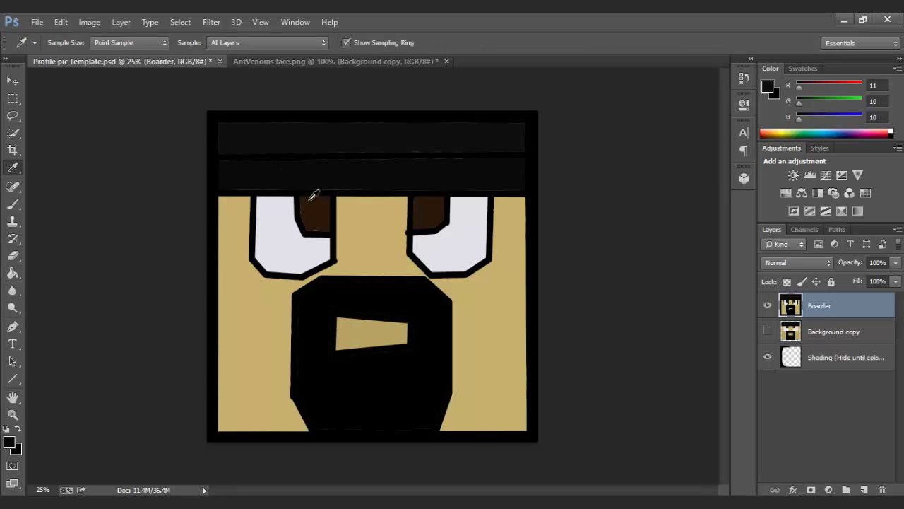
{"action": "left_click", "coordinate": [312, 200]}
{"action": "left_click", "coordinate": [12, 273]}
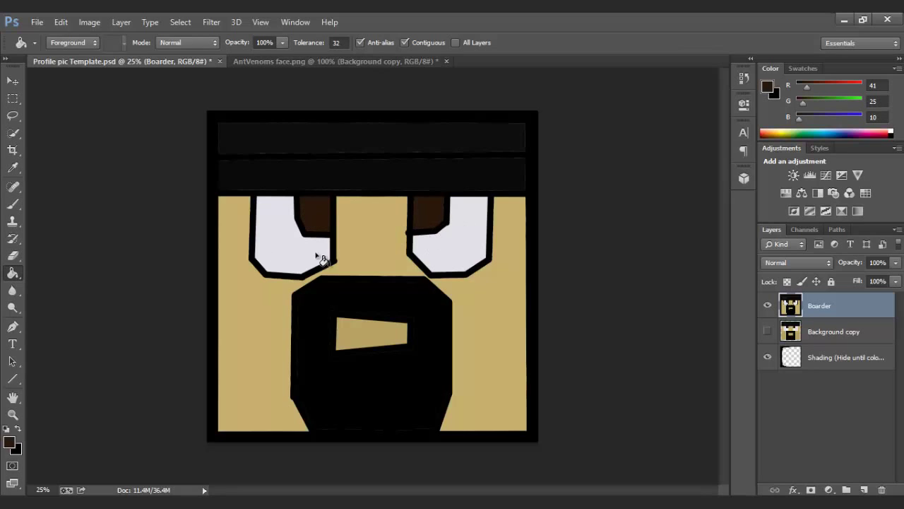
Fill the dark top bars and the rest of the hair band with pure black from the beard.
{"action": "left_click", "coordinate": [13, 168]}
{"action": "left_click", "coordinate": [318, 318]}
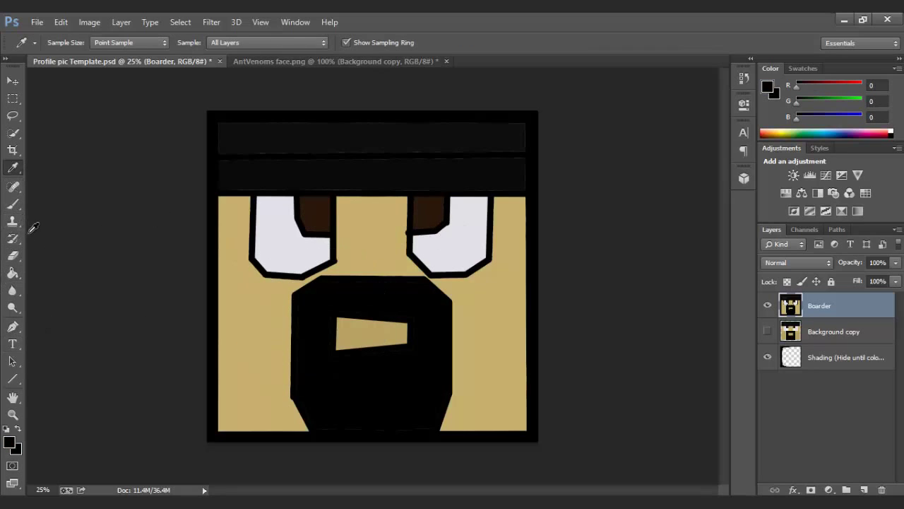
{"action": "left_click", "coordinate": [14, 274]}
{"action": "left_click", "coordinate": [325, 382]}
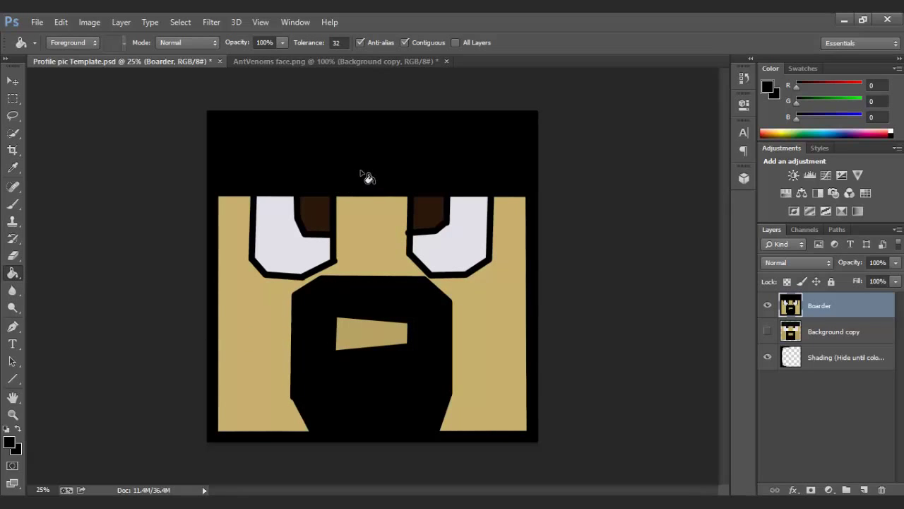
{"action": "left_click", "coordinate": [477, 113]}
Make Boarder and Background copy visible again and move the Shading layer to the top.
{"action": "left_click", "coordinate": [767, 306]}
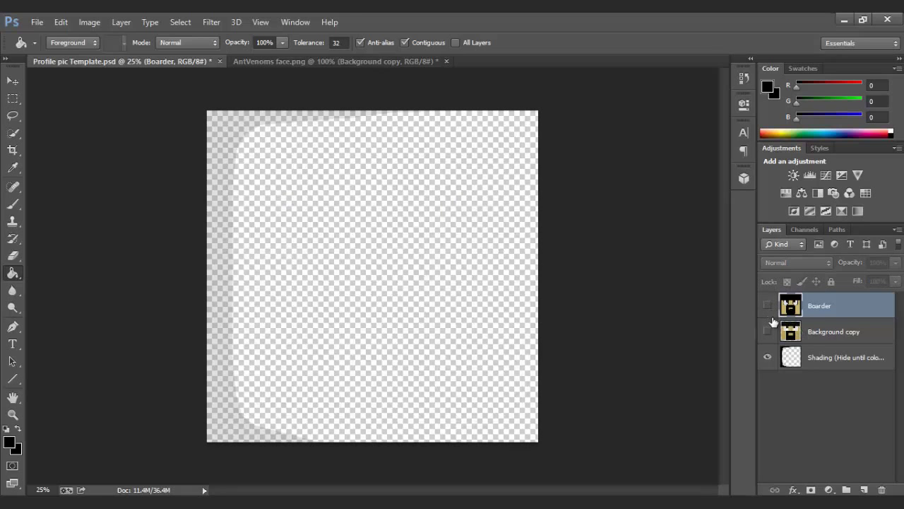
{"action": "left_click", "coordinate": [768, 332]}
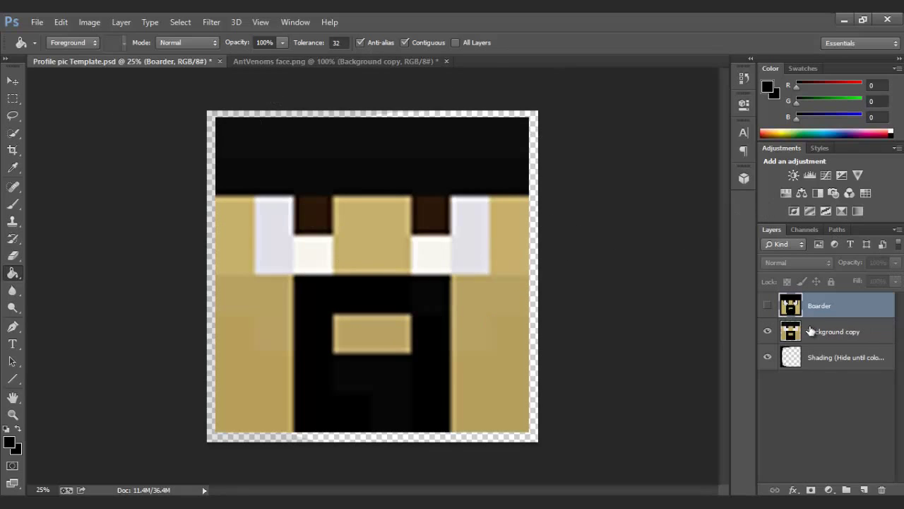
{"action": "left_click", "coordinate": [768, 305]}
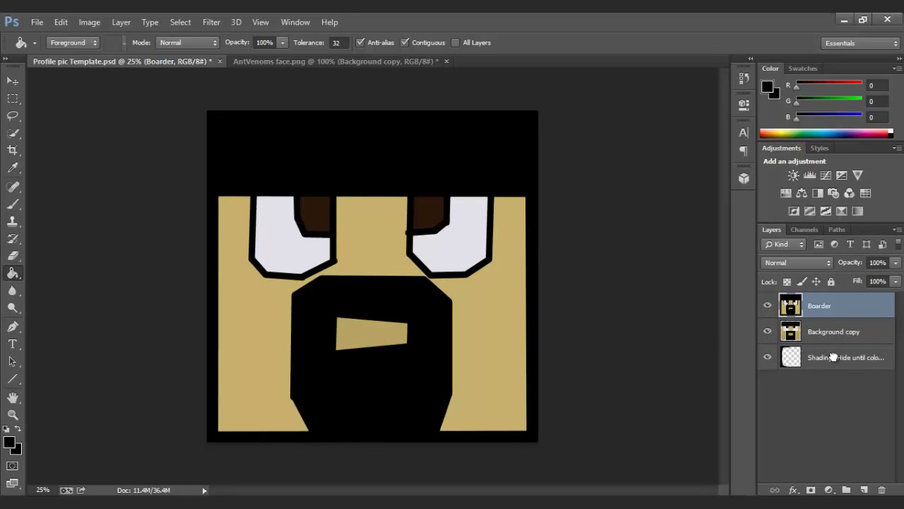
{"action": "mouse_move", "coordinate": [834, 358]}
{"action": "left_mouse_down"}
{"action": "mouse_move", "coordinate": [815, 295]}
{"action": "mouse_move", "coordinate": [810, 305]}
{"action": "left_mouse_up"}
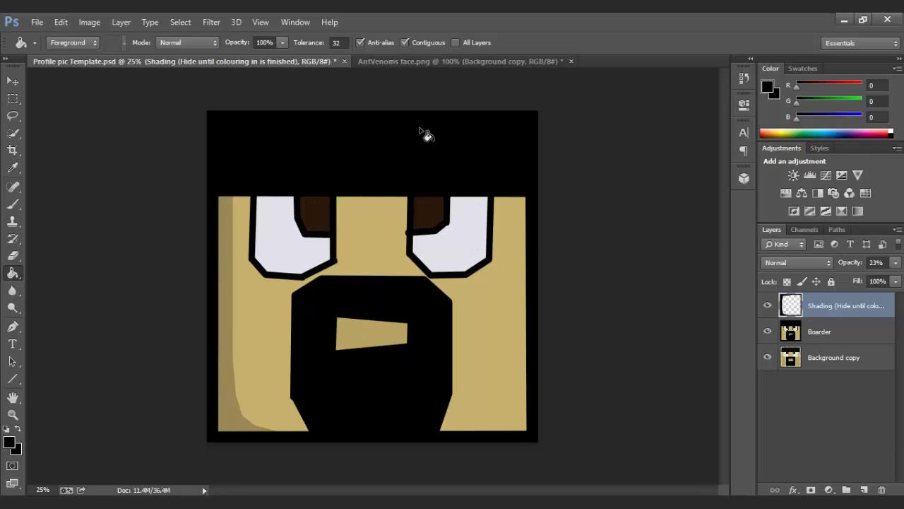
Glance at AntVenoms face.png, return to the template, then bring the AntVenom skin page in Chrome forward.
{"action": "left_click", "coordinate": [437, 63]}
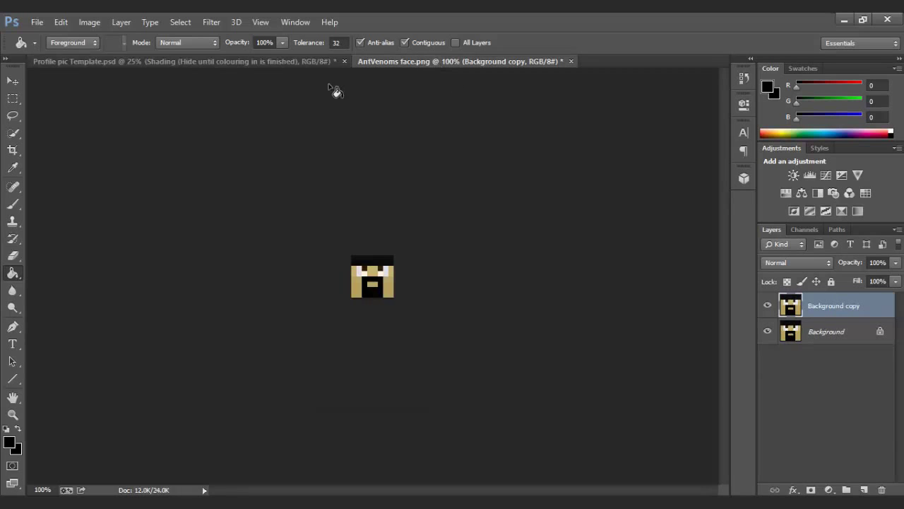
{"action": "left_click", "coordinate": [261, 61]}
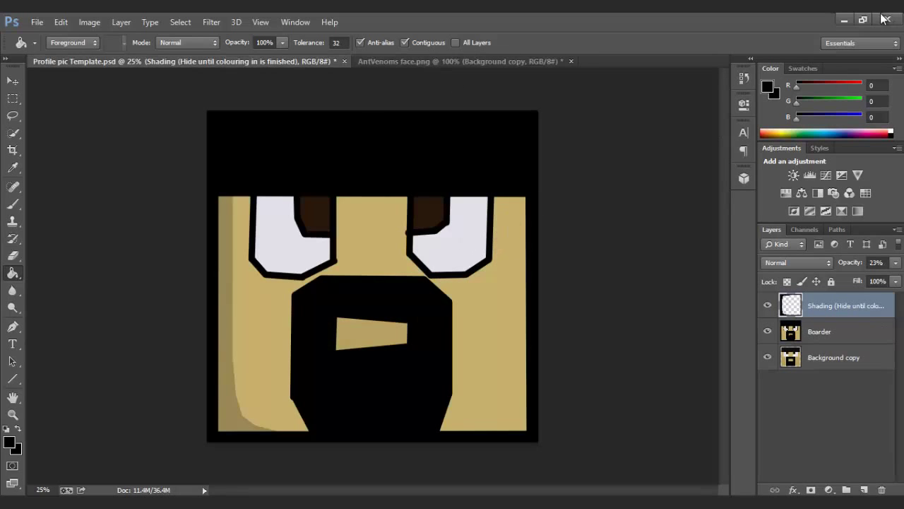
{"action": "left_click", "coordinate": [844, 20]}
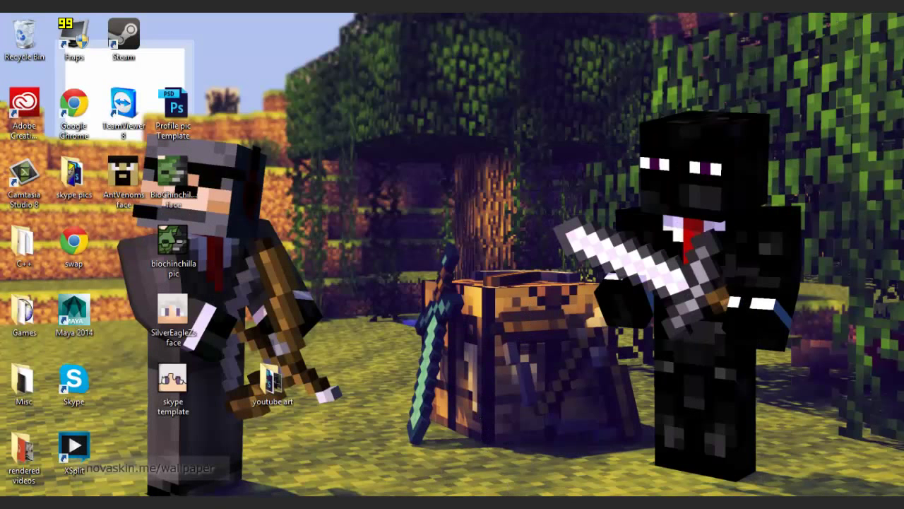
{"action": "key", "text": "alt+Tab"}
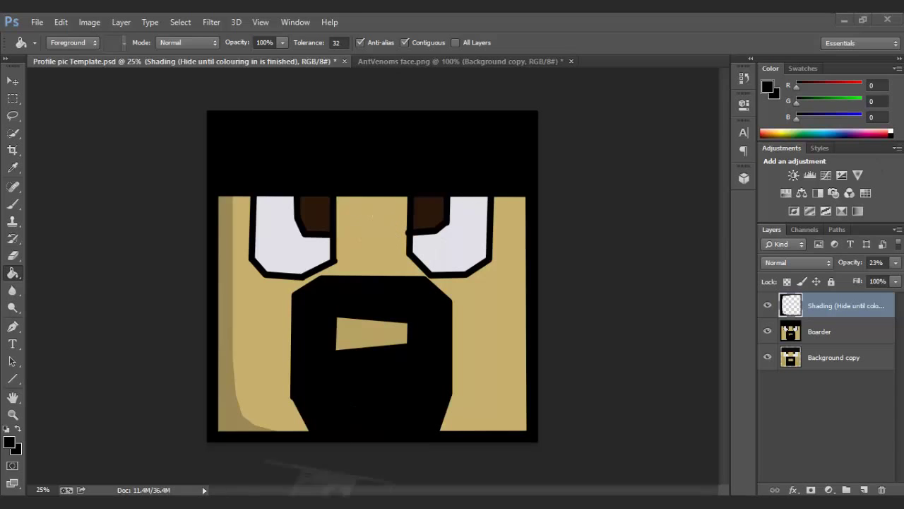
{"action": "left_click", "coordinate": [322, 469]}
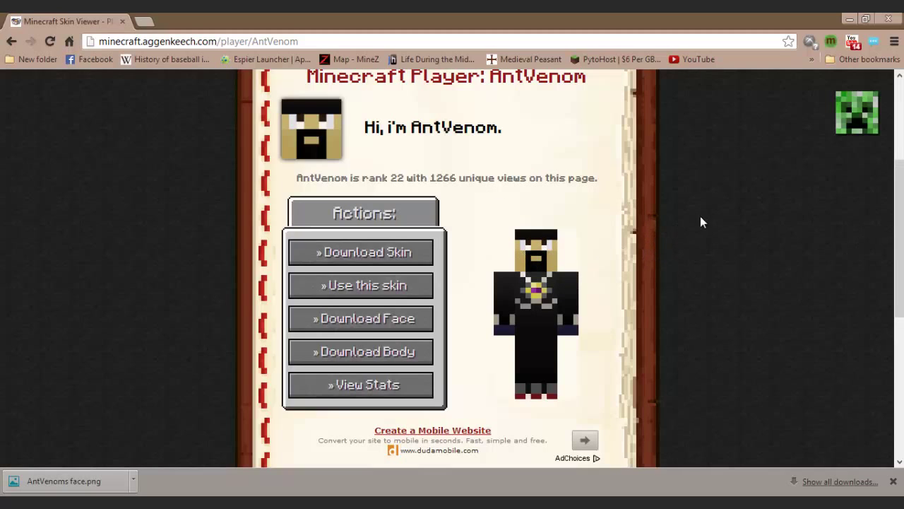
Minimise Chrome so the Photoshop template with the shaded face is back in view.
{"action": "left_click", "coordinate": [850, 19]}
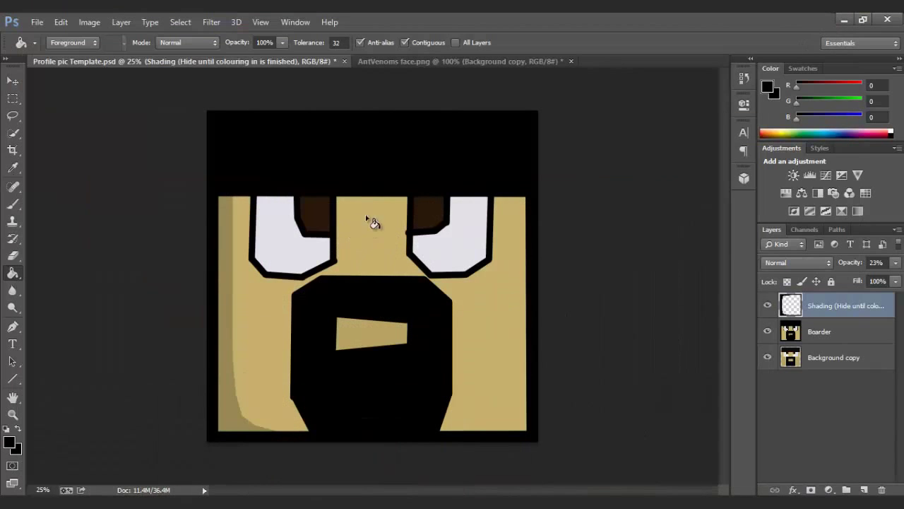
Undo moving the Shading layer to the top, then redo one step with Edit > Step Forward.
{"action": "key", "text": "ctrl+z"}
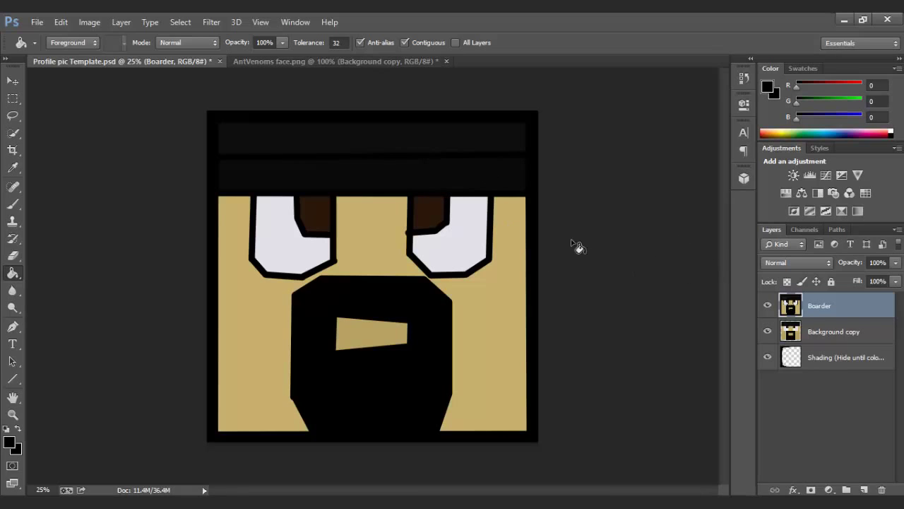
{"action": "left_click", "coordinate": [67, 21]}
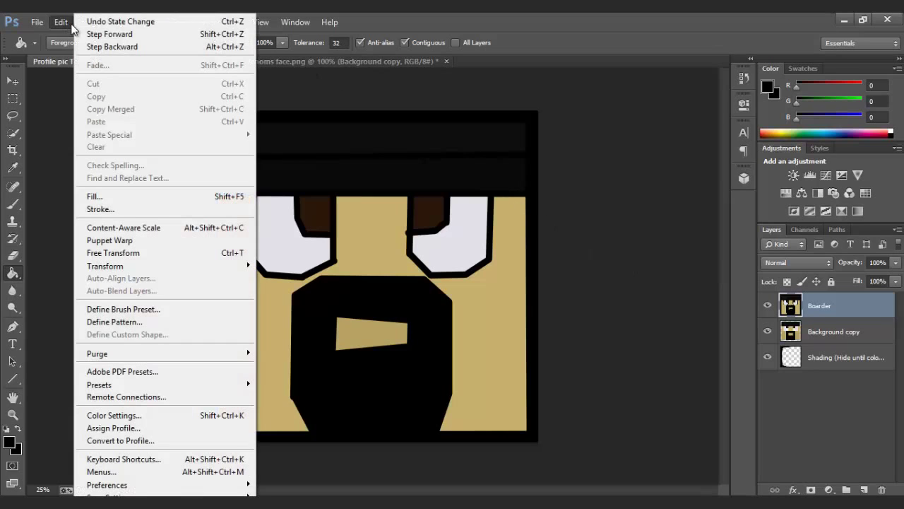
{"action": "left_click", "coordinate": [88, 34]}
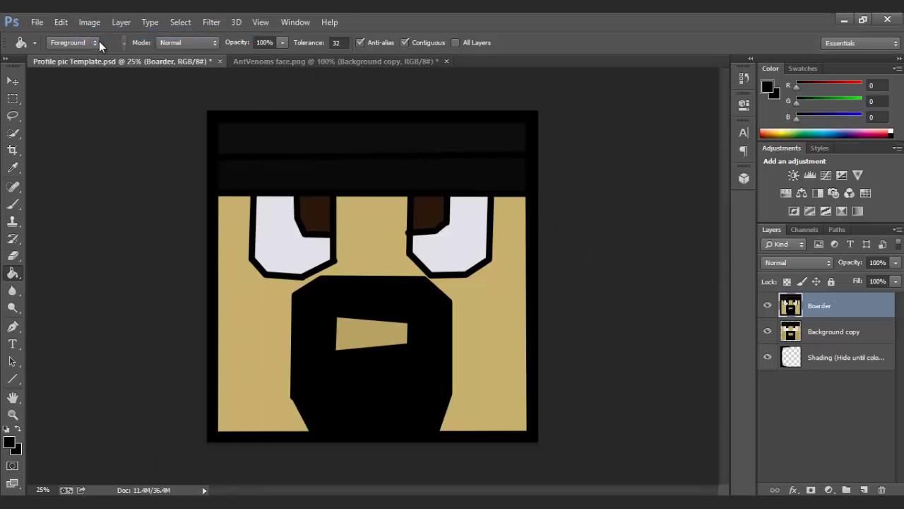